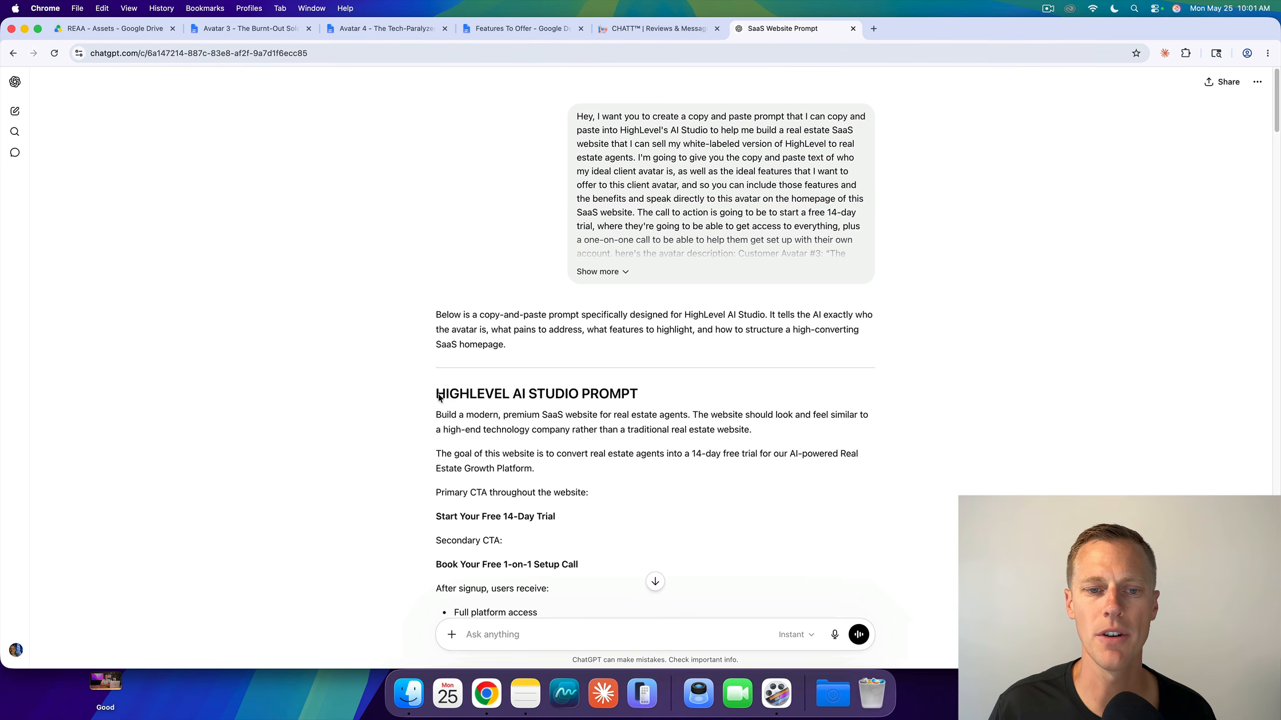
Select and copy the full HIGHLEVEL AI STUDIO PROMPT, from its heading through the closing DESIGN DIRECTION paragraph
{"action": "scroll", "coordinate": [565, 511], "scroll_direction": "down", "scroll_amount": 10}
{"action": "scroll", "coordinate": [565, 512], "scroll_direction": "down", "scroll_amount": 20}
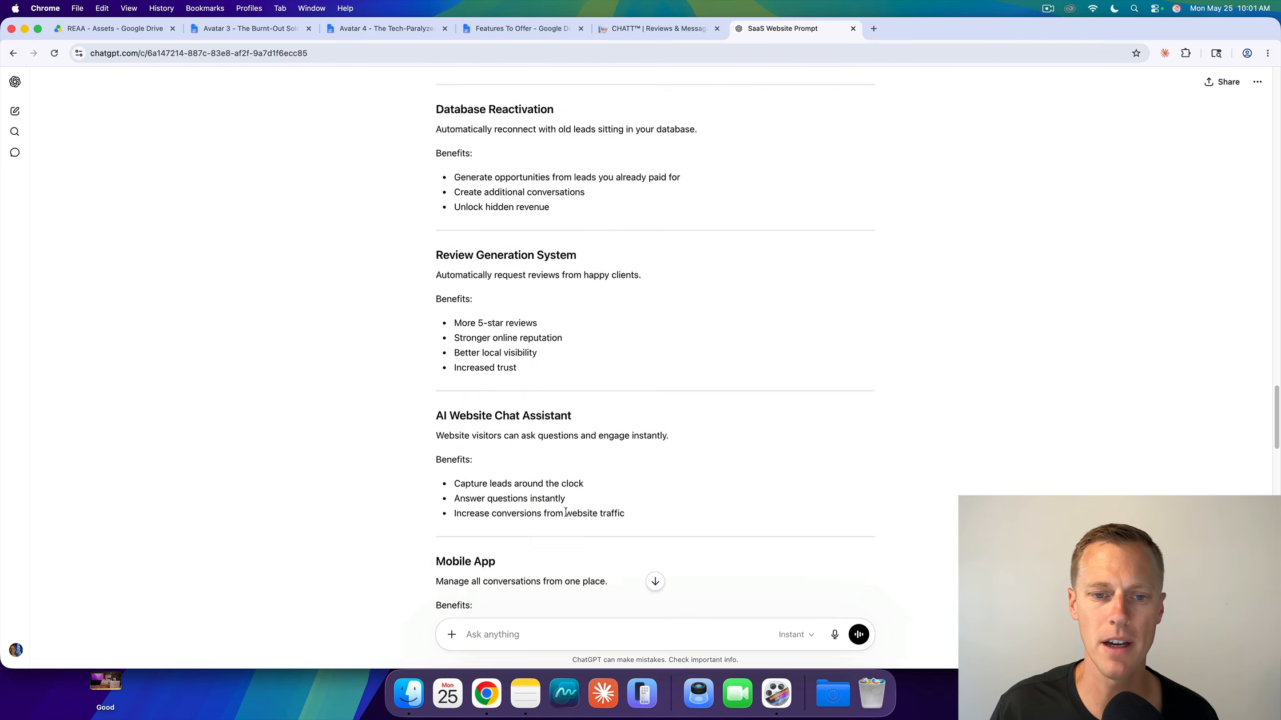
{"action": "scroll", "coordinate": [565, 512], "scroll_direction": "down", "scroll_amount": 15}
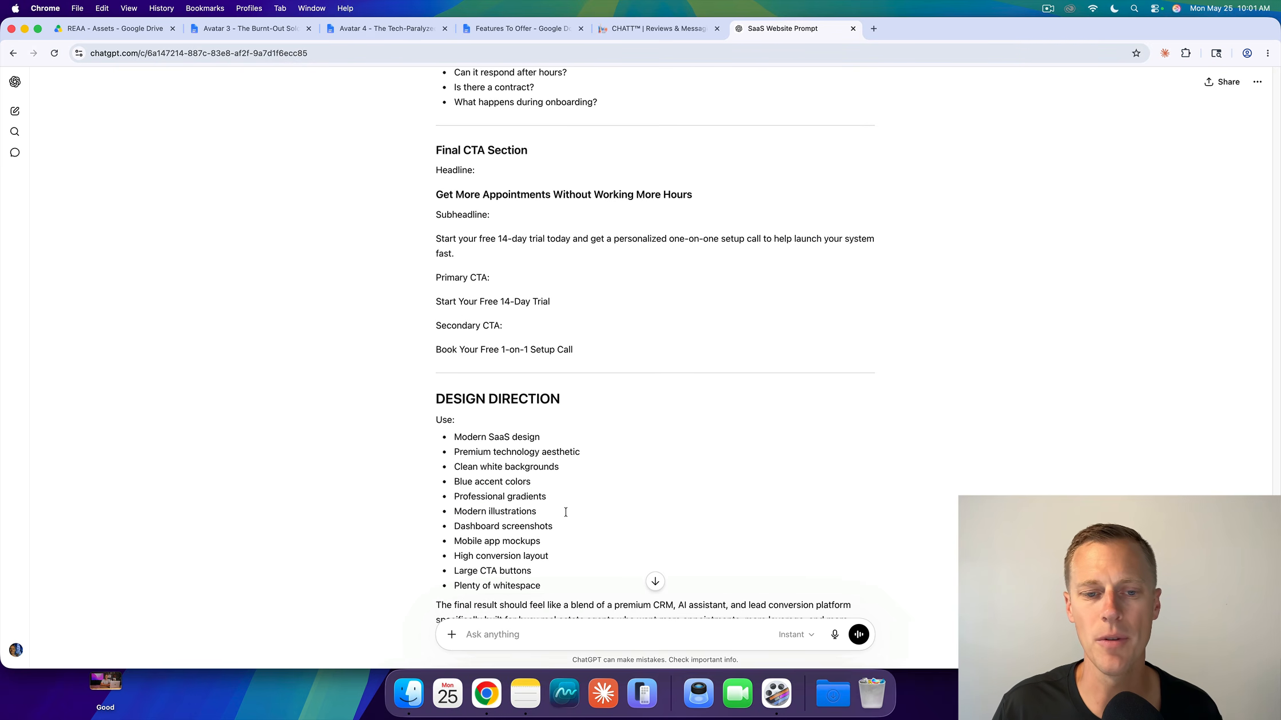
{"action": "left_click_drag", "start_coordinate": [566, 512], "coordinate": [566, 554]}
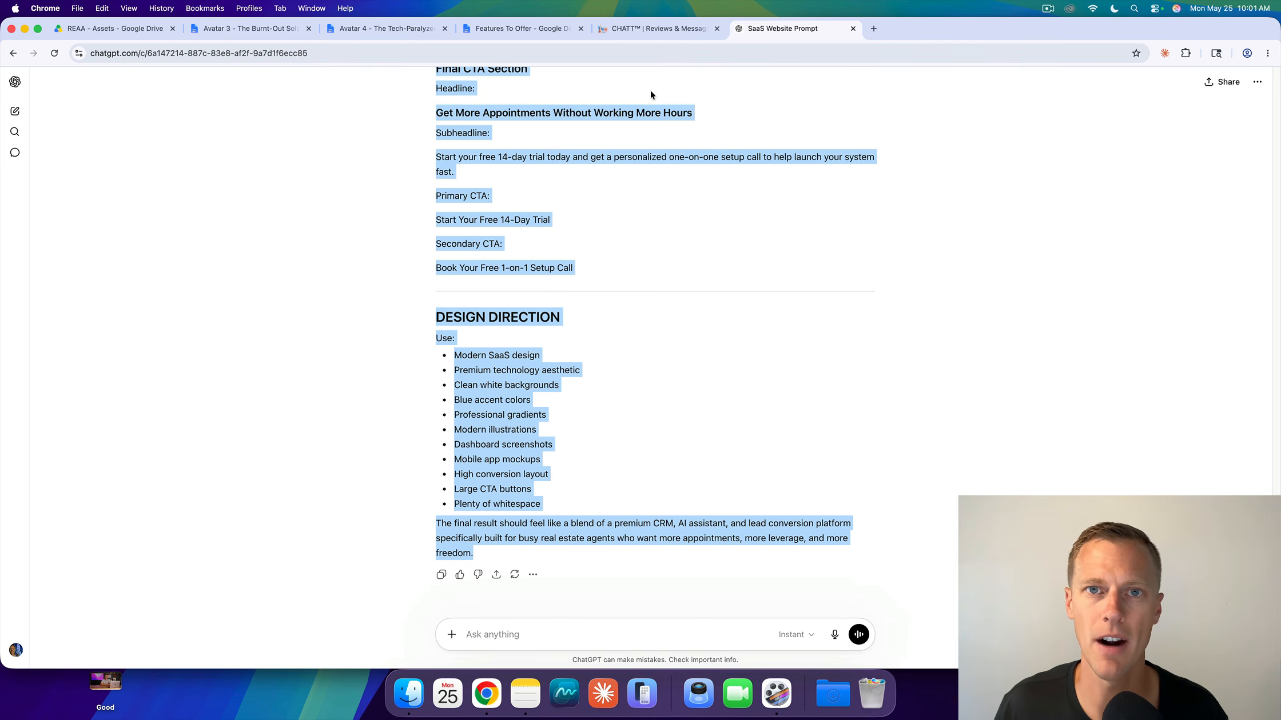
Switch to HighLevel AI Studio, paste the copied website prompt into the build request and submit it
{"action": "left_click", "coordinate": [659, 36]}
{"action": "left_click", "coordinate": [625, 280]}
{"action": "key", "text": "super+v"}
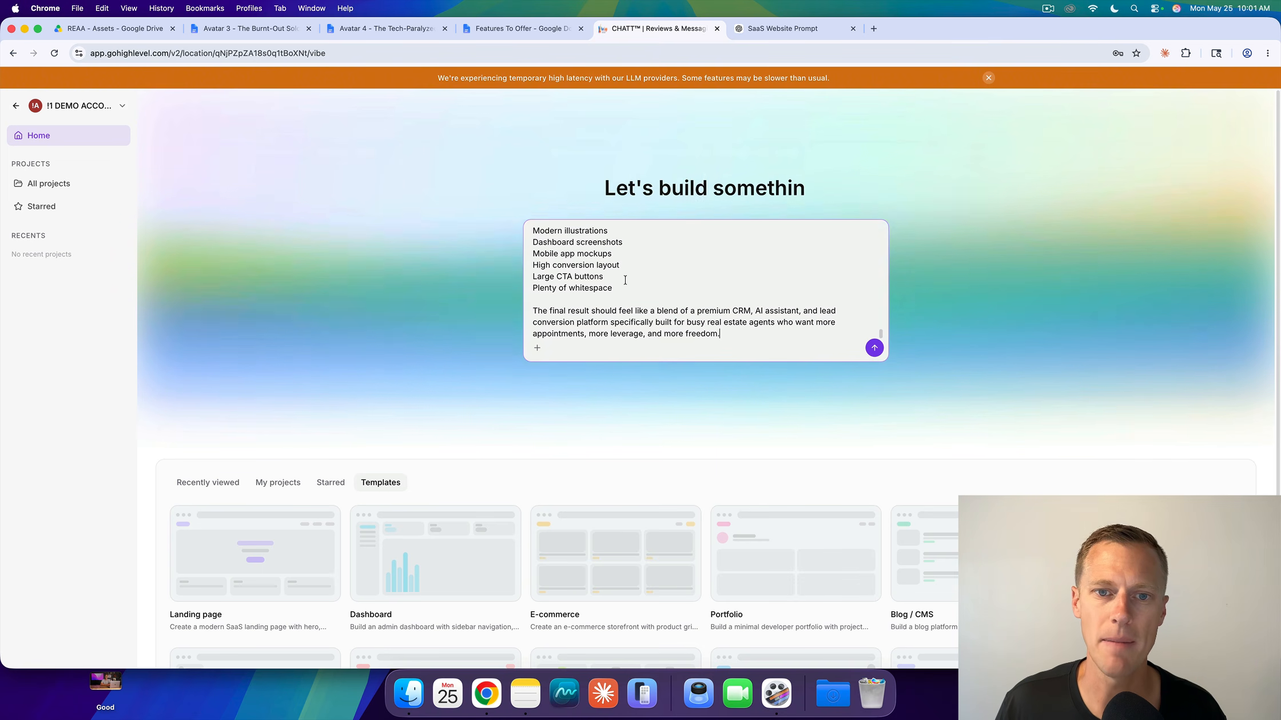
{"action": "left_click", "coordinate": [873, 349]}
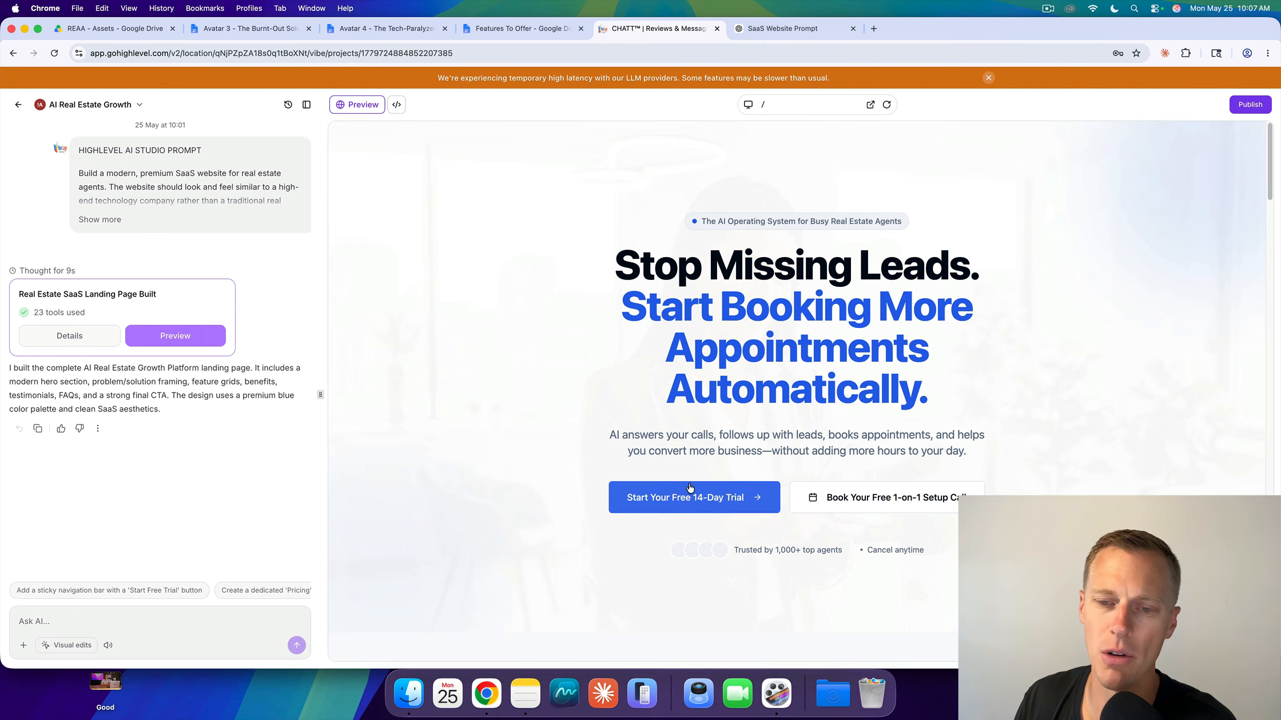
Examine the generated landing page's hero, pain-point cards and AI feature grid in the preview
{"action": "scroll", "coordinate": [690, 488], "scroll_direction": "down", "scroll_amount": 2}
{"action": "scroll", "coordinate": [690, 487], "scroll_direction": "down", "scroll_amount": 10}
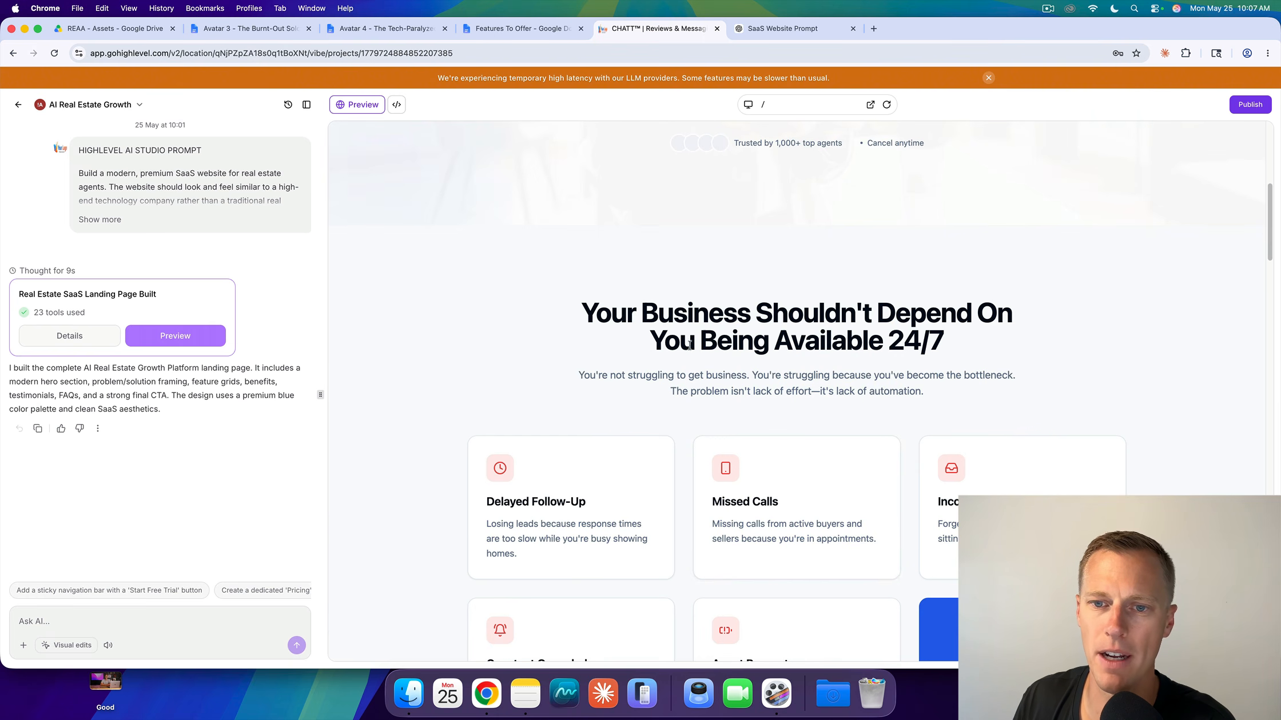
{"action": "scroll", "coordinate": [708, 340], "scroll_direction": "down", "scroll_amount": 5}
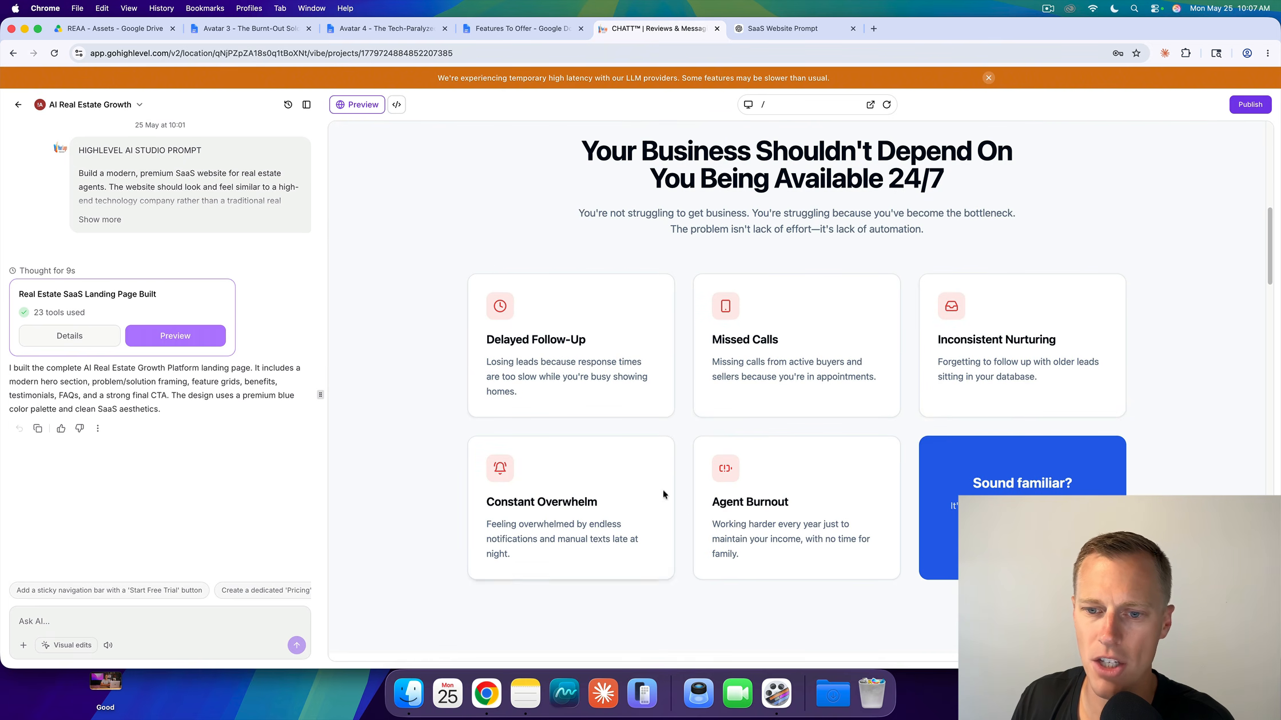
{"action": "scroll", "coordinate": [816, 377], "scroll_direction": "down", "scroll_amount": 4}
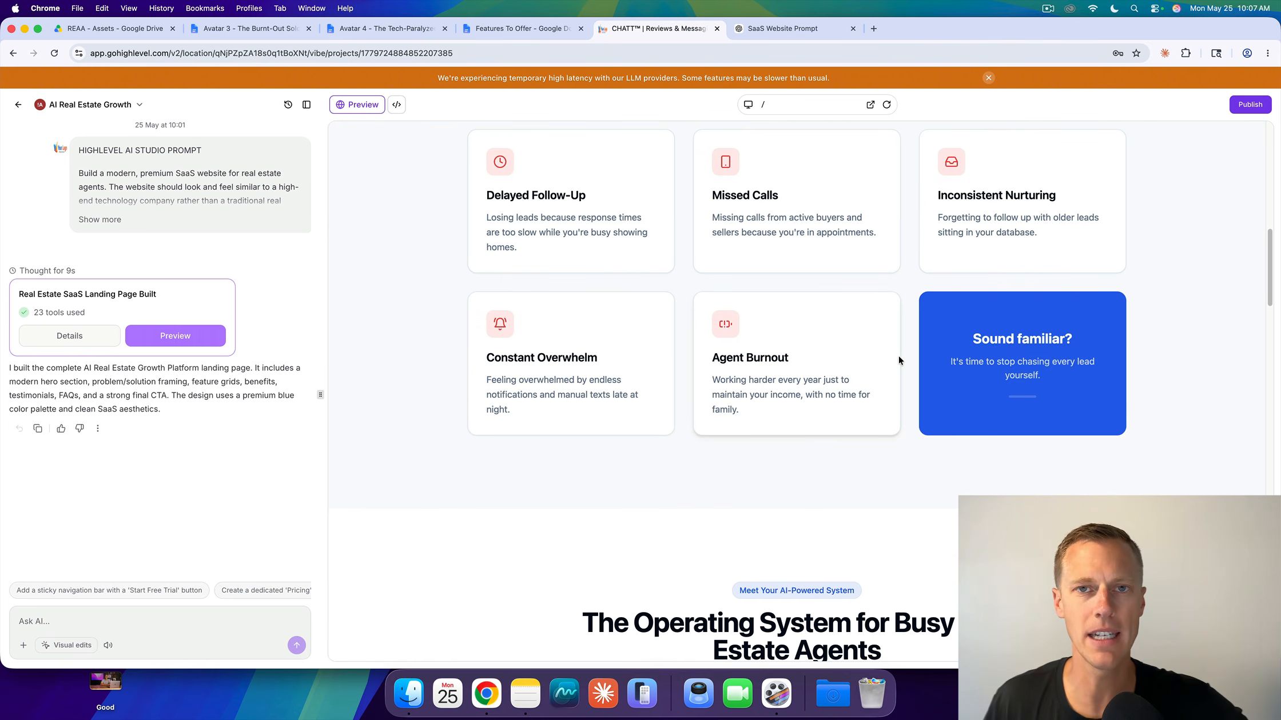
{"action": "scroll", "coordinate": [1046, 371], "scroll_direction": "down", "scroll_amount": 4}
{"action": "scroll", "coordinate": [1047, 376], "scroll_direction": "down", "scroll_amount": 3}
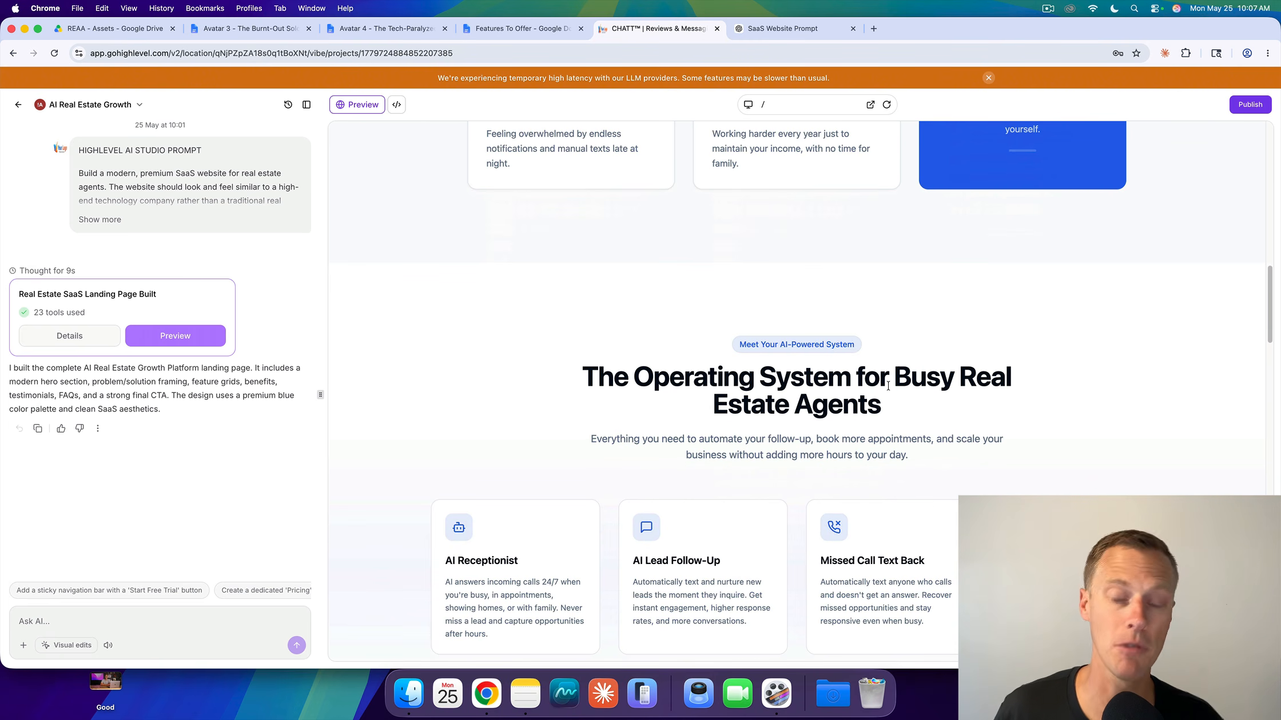
{"action": "scroll", "coordinate": [888, 385], "scroll_direction": "down", "scroll_amount": 5}
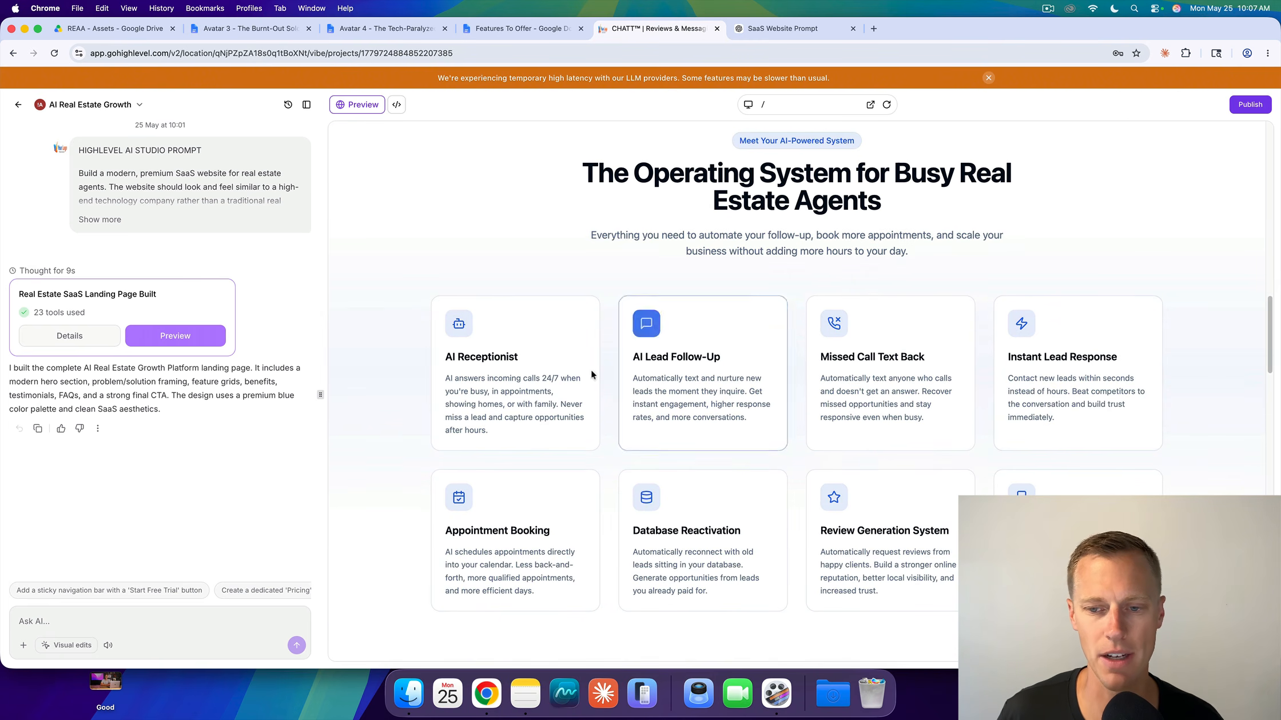
{"action": "scroll", "coordinate": [742, 501], "scroll_direction": "down", "scroll_amount": 10}
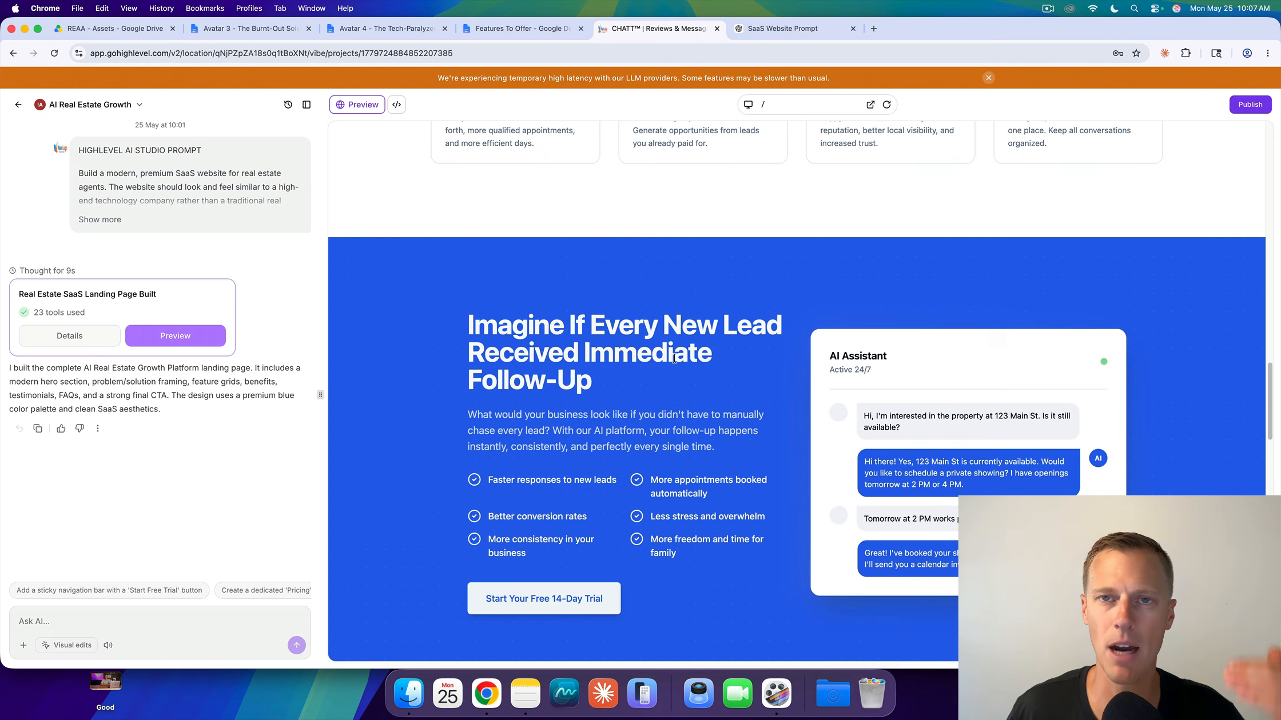
Examine the page's immediate follow-up section, testimonials, frequently asked questions and closing call to action
{"action": "scroll", "coordinate": [682, 368], "scroll_direction": "down", "scroll_amount": 4}
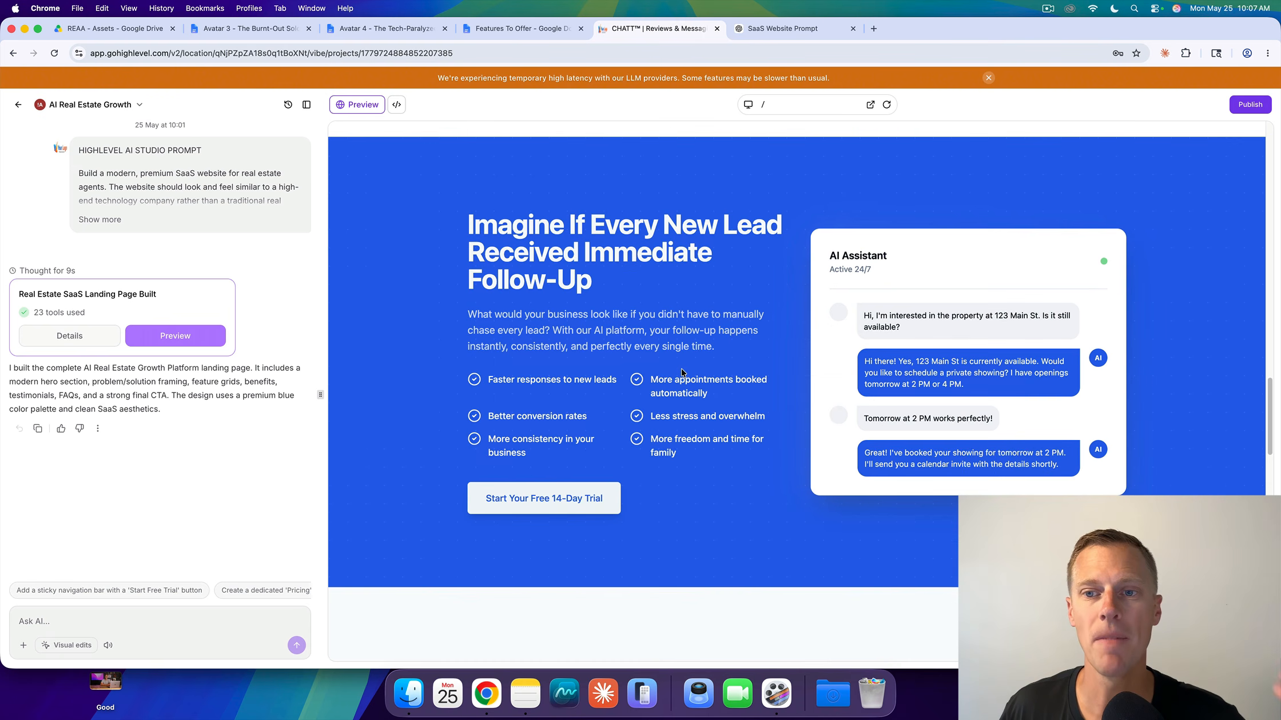
{"action": "scroll", "coordinate": [682, 368], "scroll_direction": "down", "scroll_amount": 3}
{"action": "scroll", "coordinate": [681, 369], "scroll_direction": "down", "scroll_amount": 2}
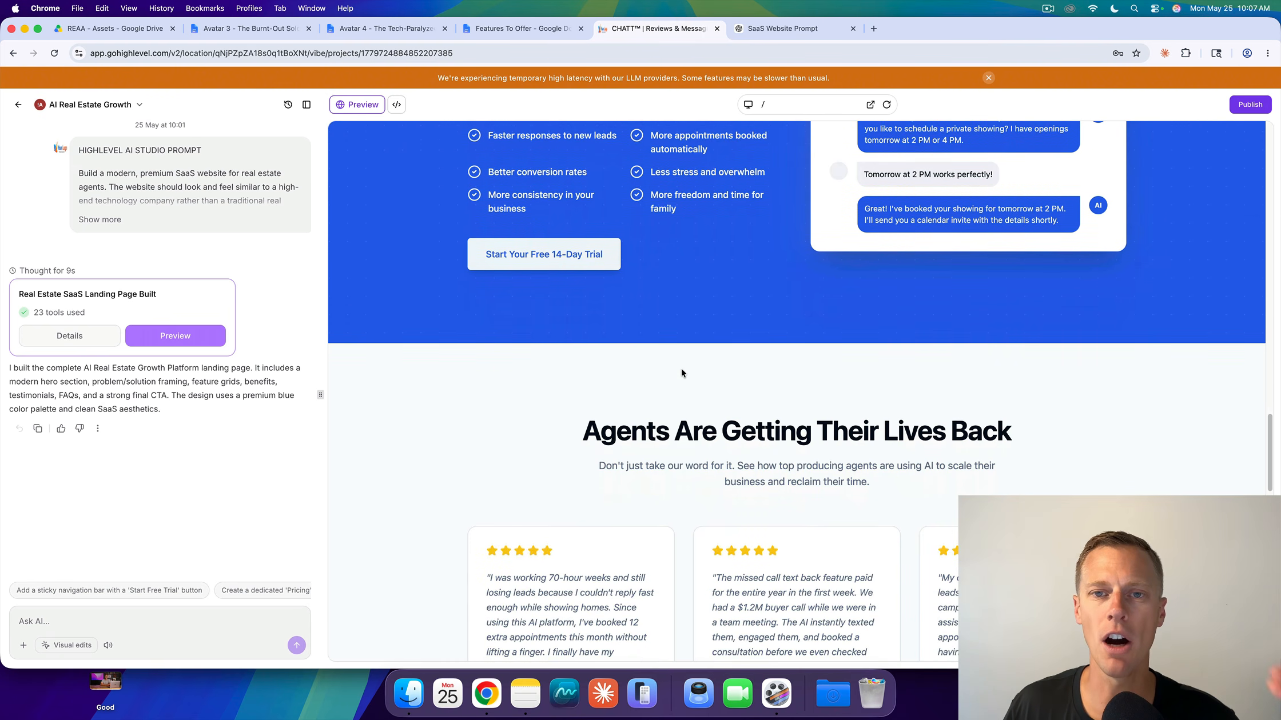
{"action": "scroll", "coordinate": [682, 368], "scroll_direction": "down", "scroll_amount": 3}
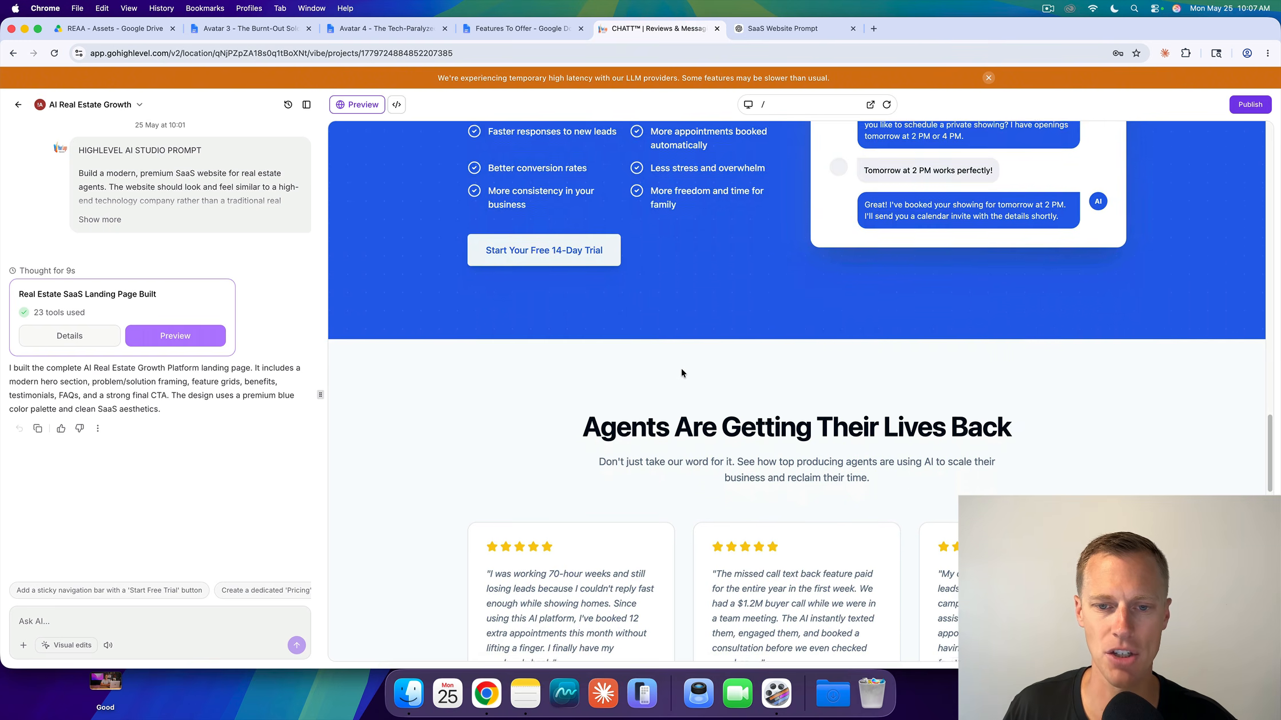
{"action": "scroll", "coordinate": [682, 373], "scroll_direction": "down", "scroll_amount": 1}
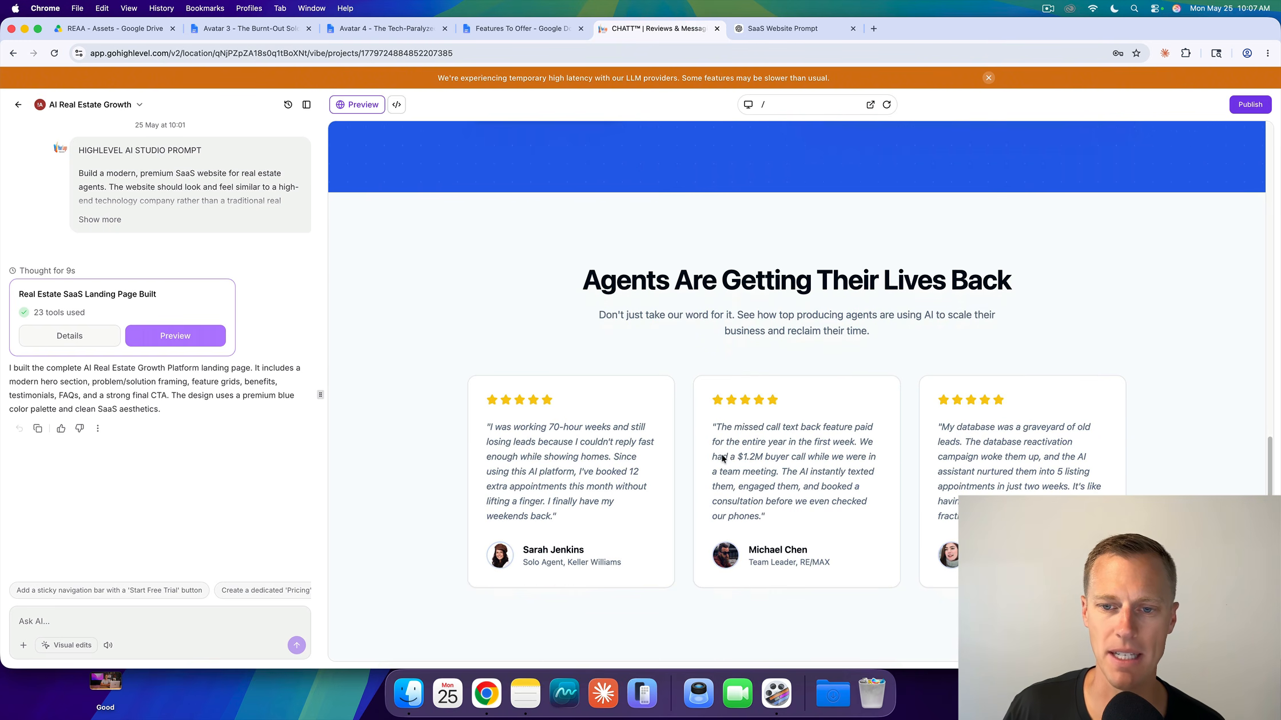
{"action": "scroll", "coordinate": [765, 487], "scroll_direction": "down", "scroll_amount": 20}
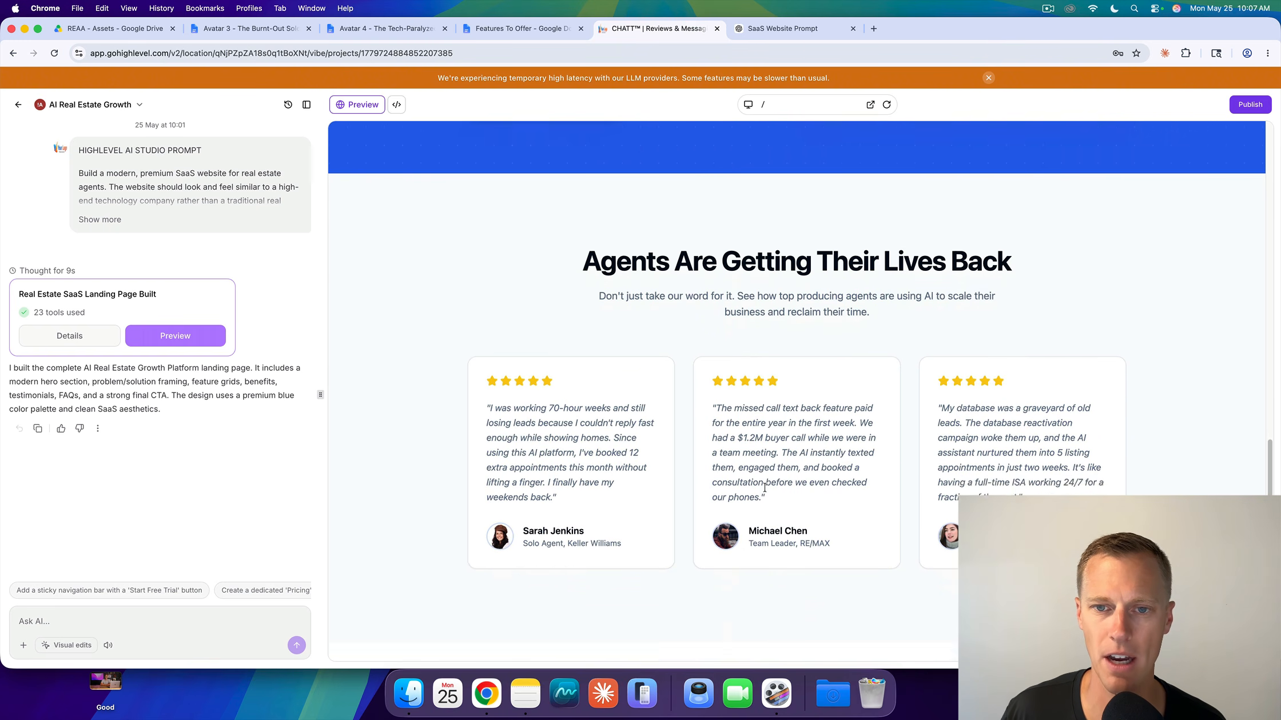
{"action": "scroll", "coordinate": [767, 493], "scroll_direction": "up", "scroll_amount": 5}
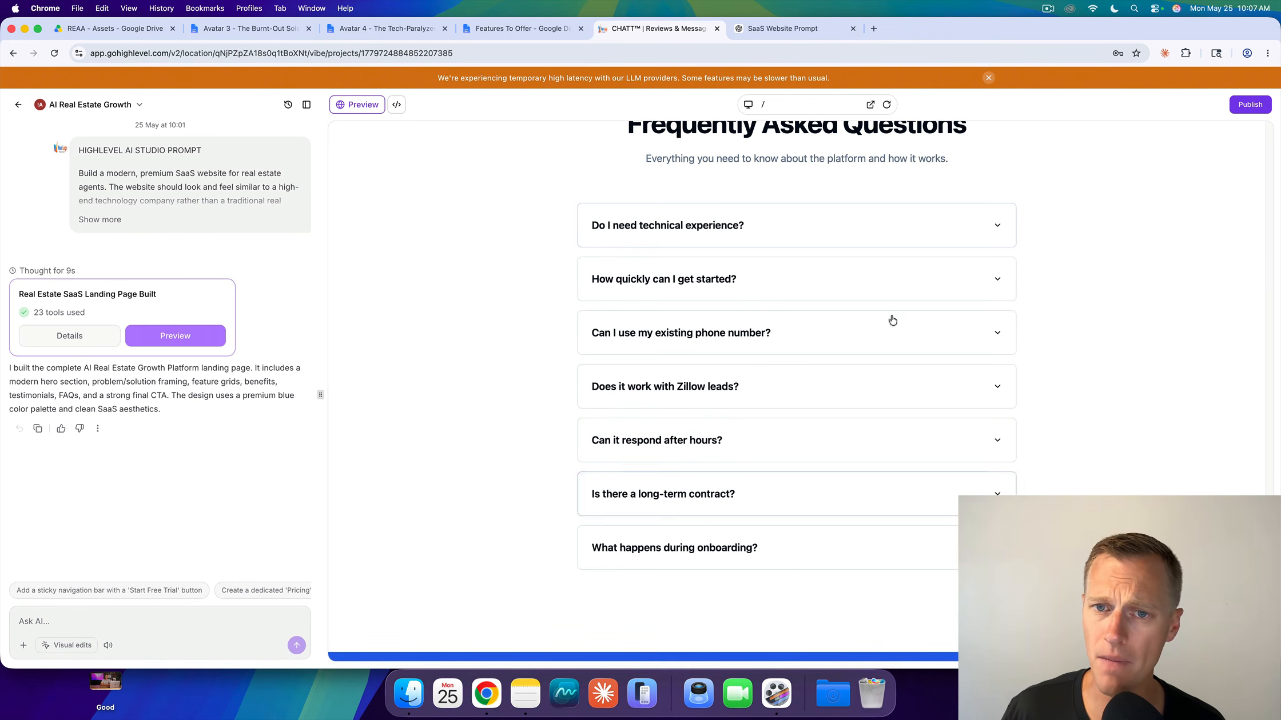
{"action": "scroll", "coordinate": [604, 440], "scroll_direction": "down", "scroll_amount": 8}
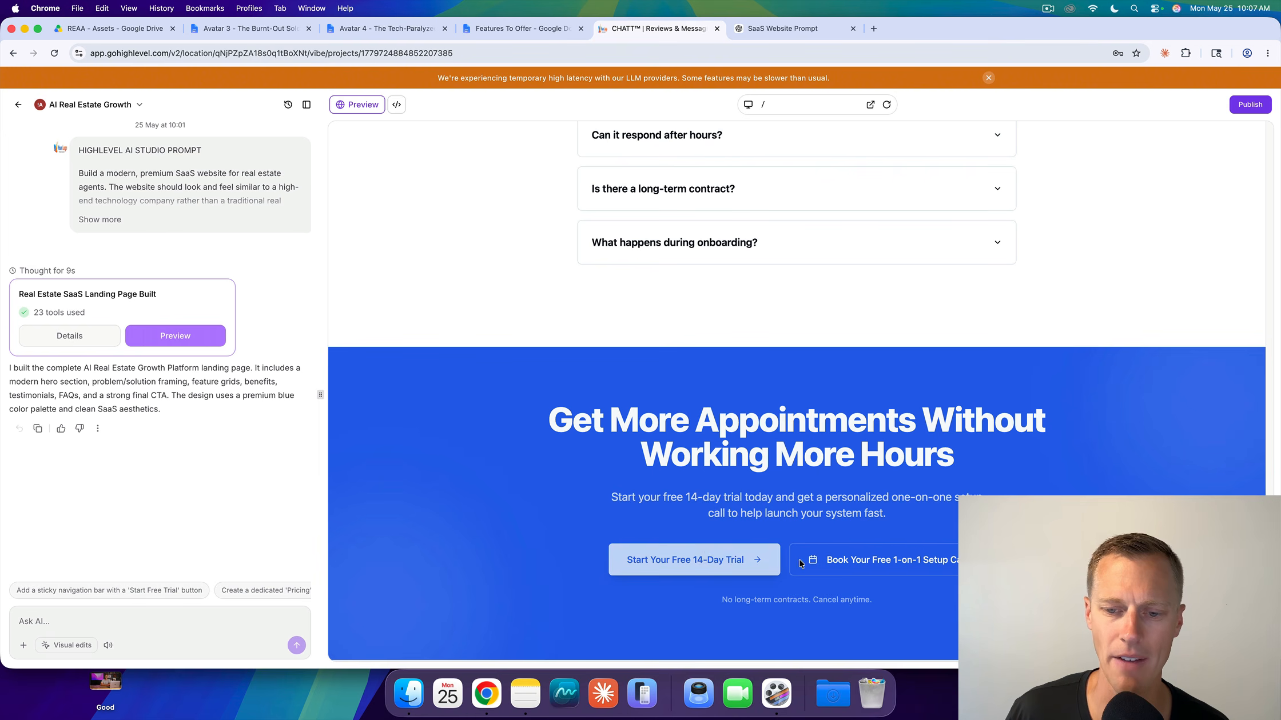
Ask the AI for one centered 'Start Your Free 14-Day Trial' button, setup-call text beneath it, and a CRM-integrated 2-step opt-in modal tagging 'website lead' and 'trial'
{"action": "scroll", "coordinate": [844, 562], "scroll_direction": "up", "scroll_amount": 15}
{"action": "scroll", "coordinate": [844, 560], "scroll_direction": "up", "scroll_amount": 10}
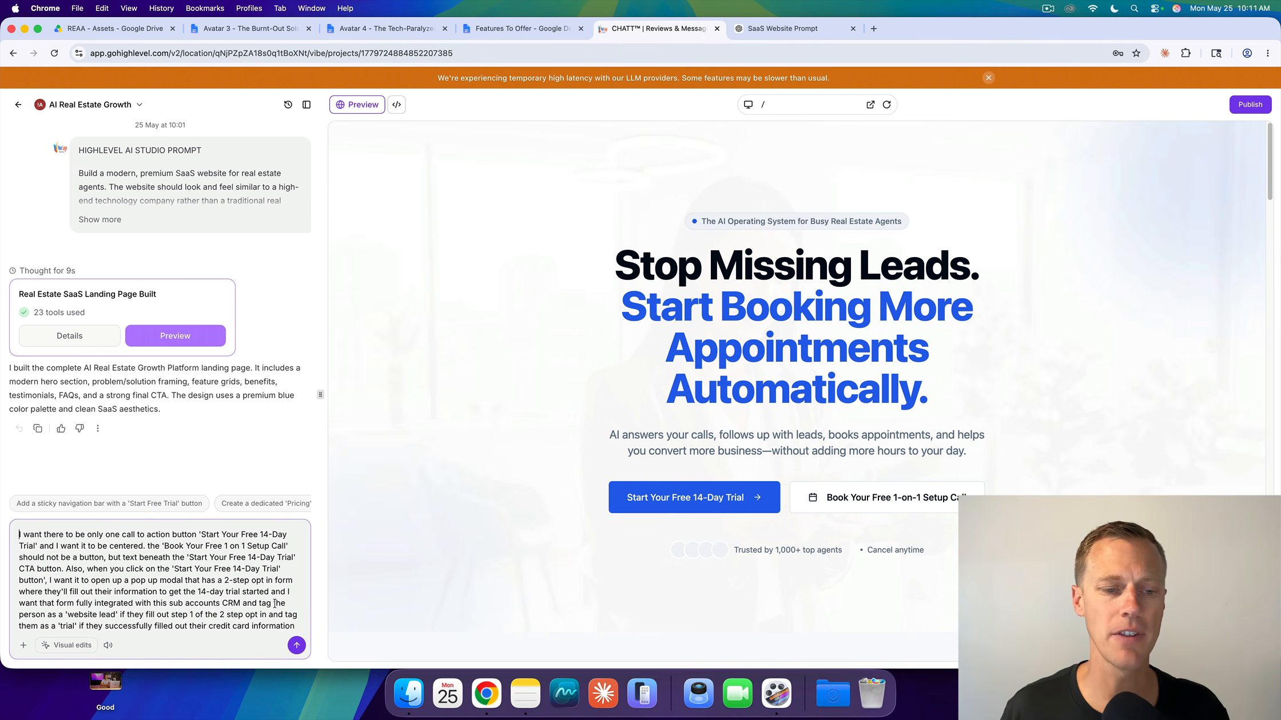
{"action": "left_click", "coordinate": [296, 647]}
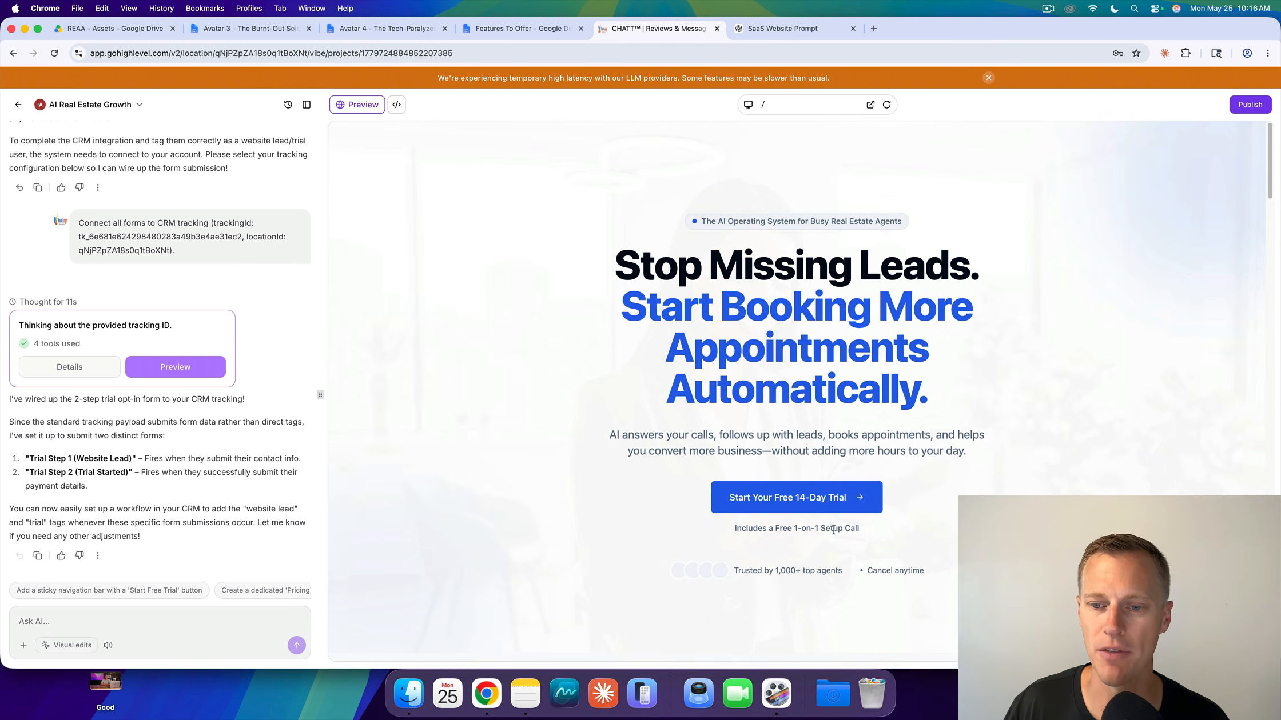
Test the 'Start Your Free 14-Day Trial' buttons in the hero and immediate follow-up sections, closing the sign-up form each time
{"action": "left_click", "coordinate": [792, 501]}
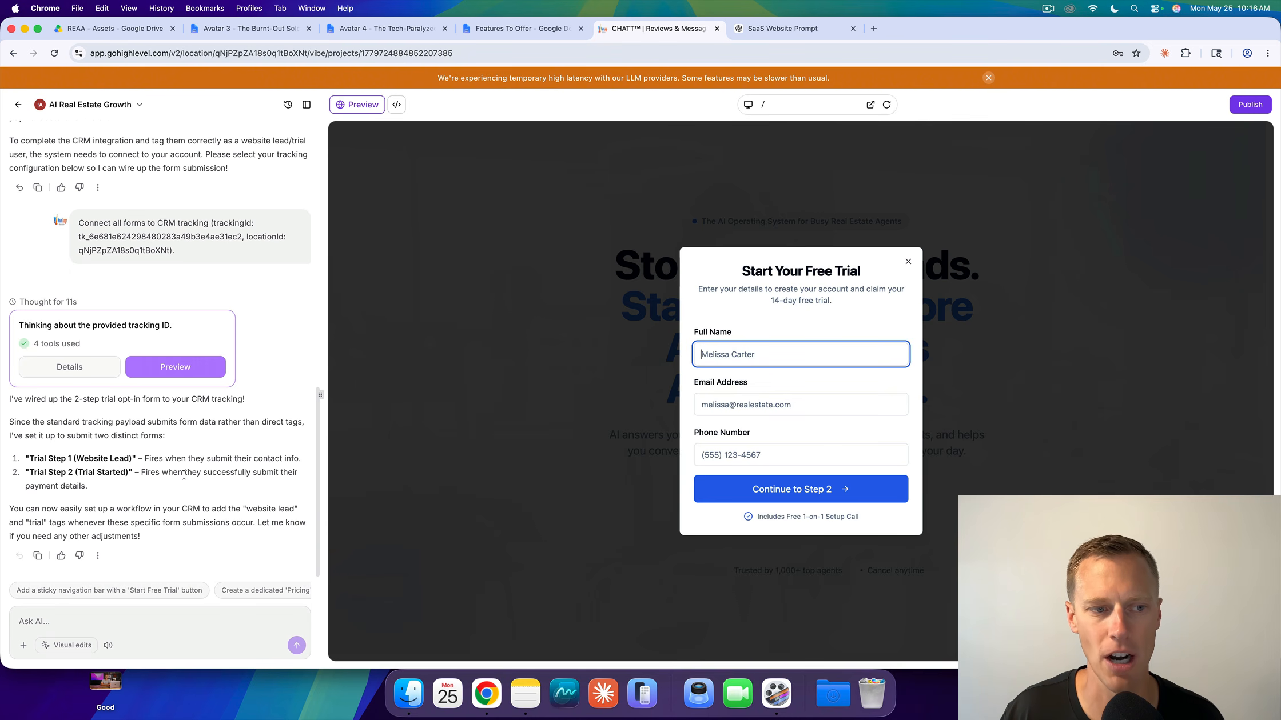
{"action": "left_click", "coordinate": [908, 262]}
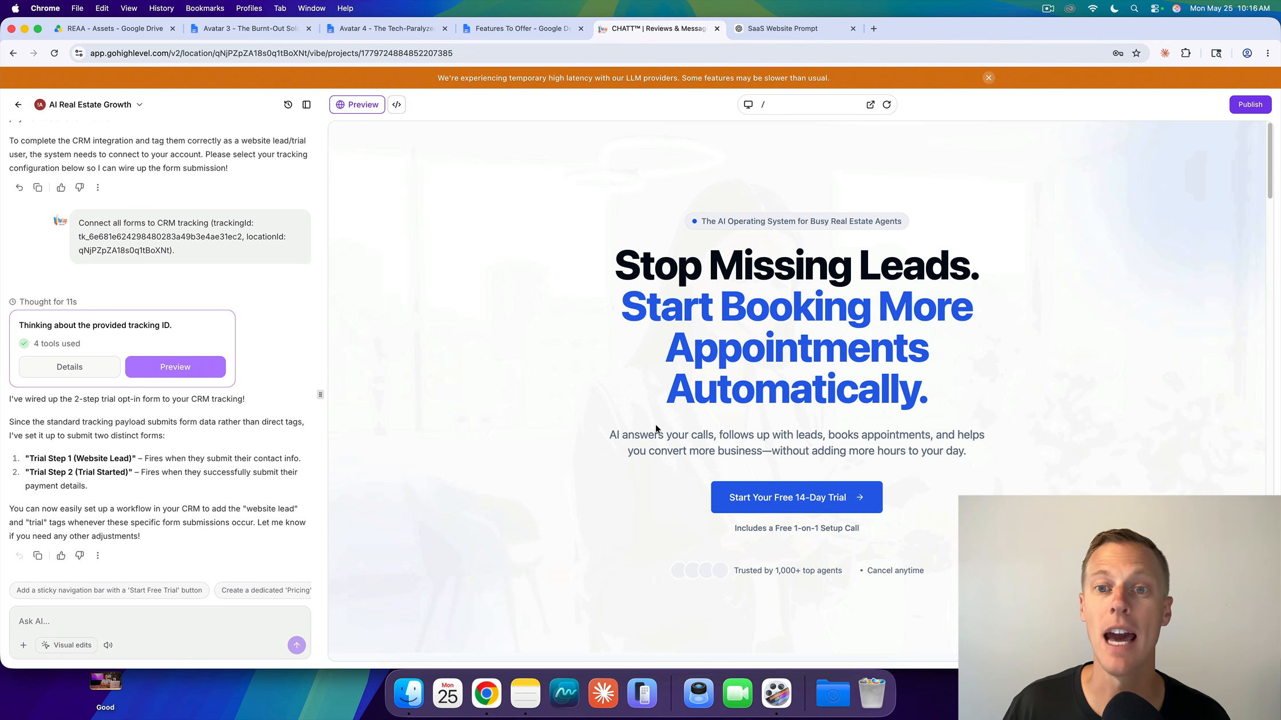
{"action": "scroll", "coordinate": [656, 428], "scroll_direction": "down", "scroll_amount": 10}
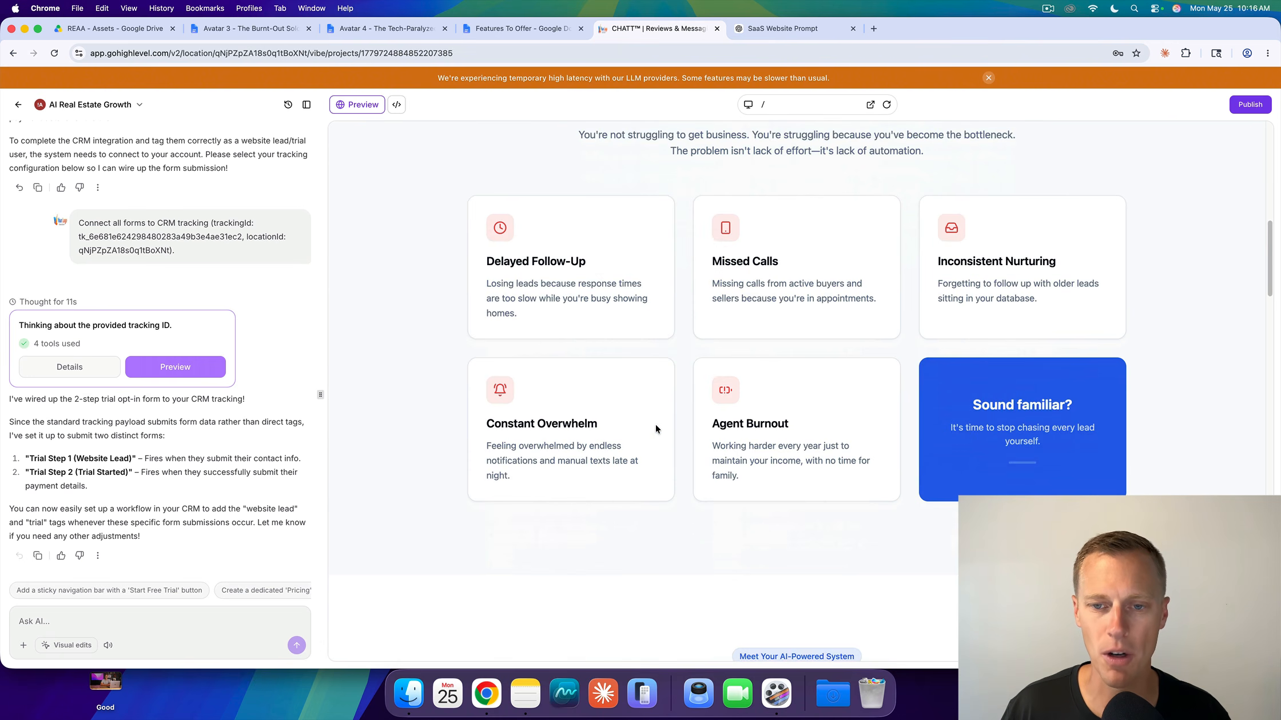
{"action": "scroll", "coordinate": [656, 429], "scroll_direction": "down", "scroll_amount": 10}
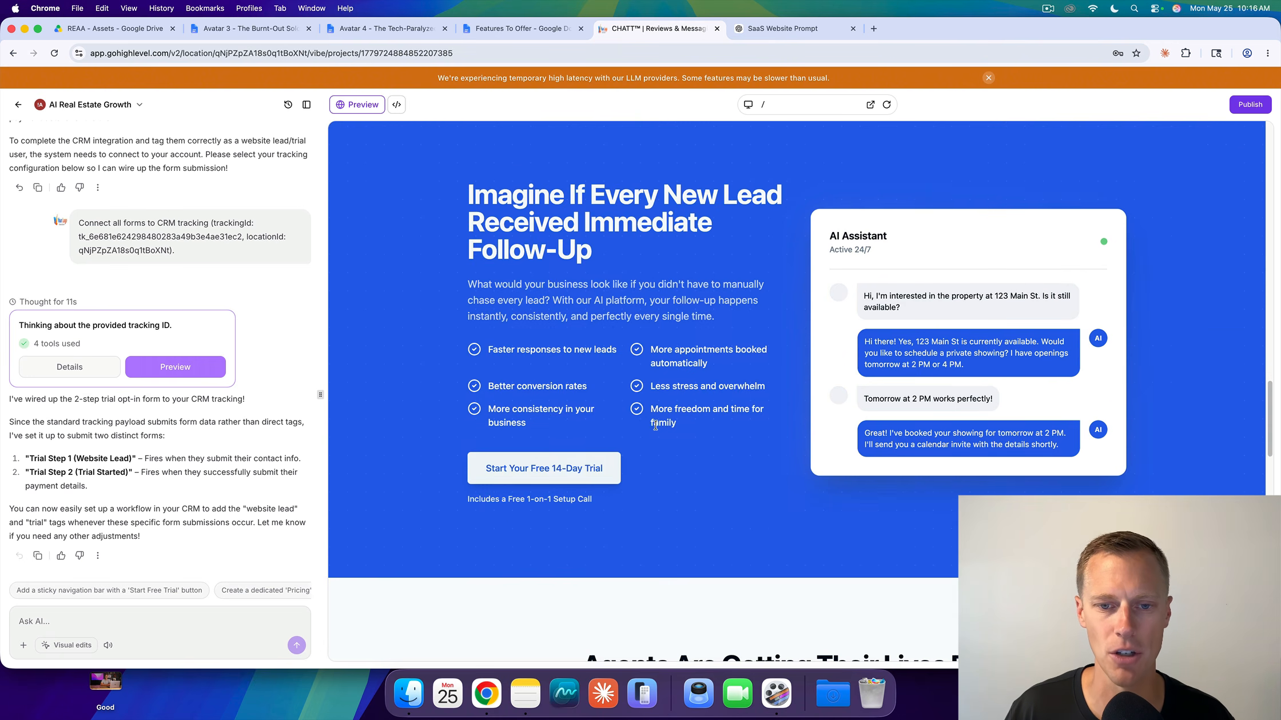
{"action": "left_click", "coordinate": [543, 466]}
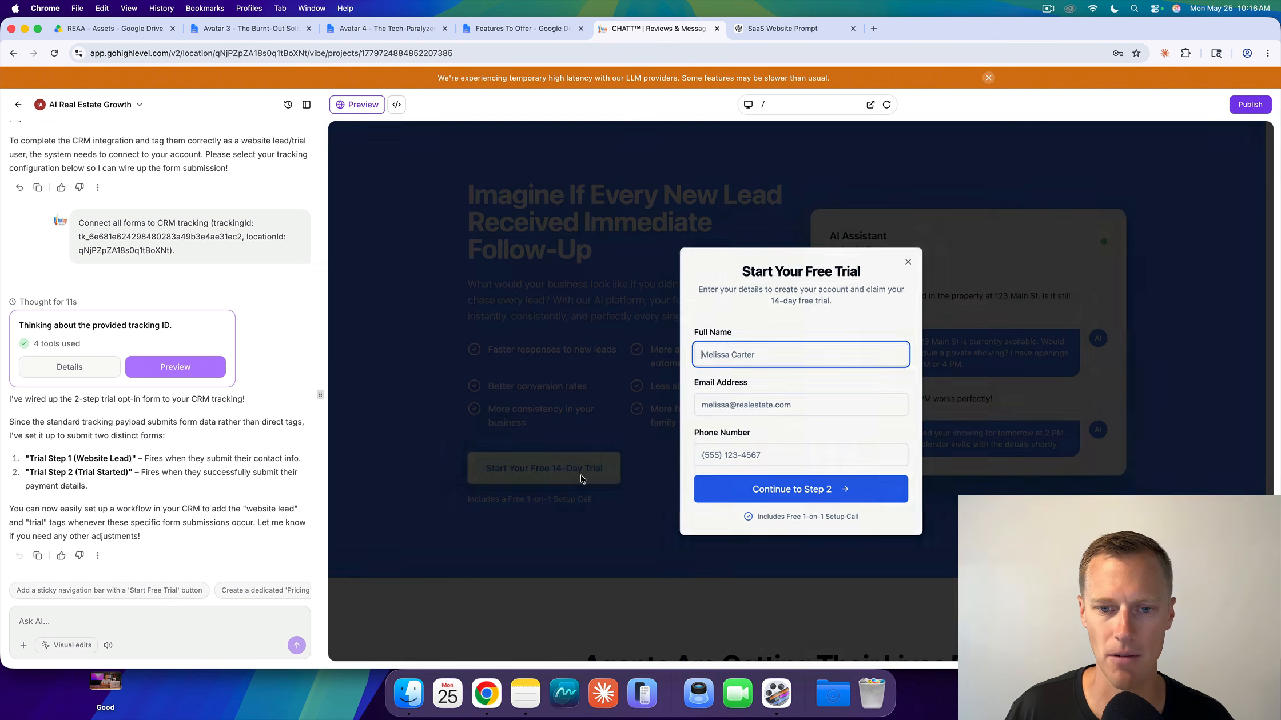
{"action": "left_click", "coordinate": [908, 261]}
Review the revised page's testimonials, FAQ, closing call to action, hero and immediate follow-up section in the preview
{"action": "scroll", "coordinate": [670, 461], "scroll_direction": "down", "scroll_amount": 10}
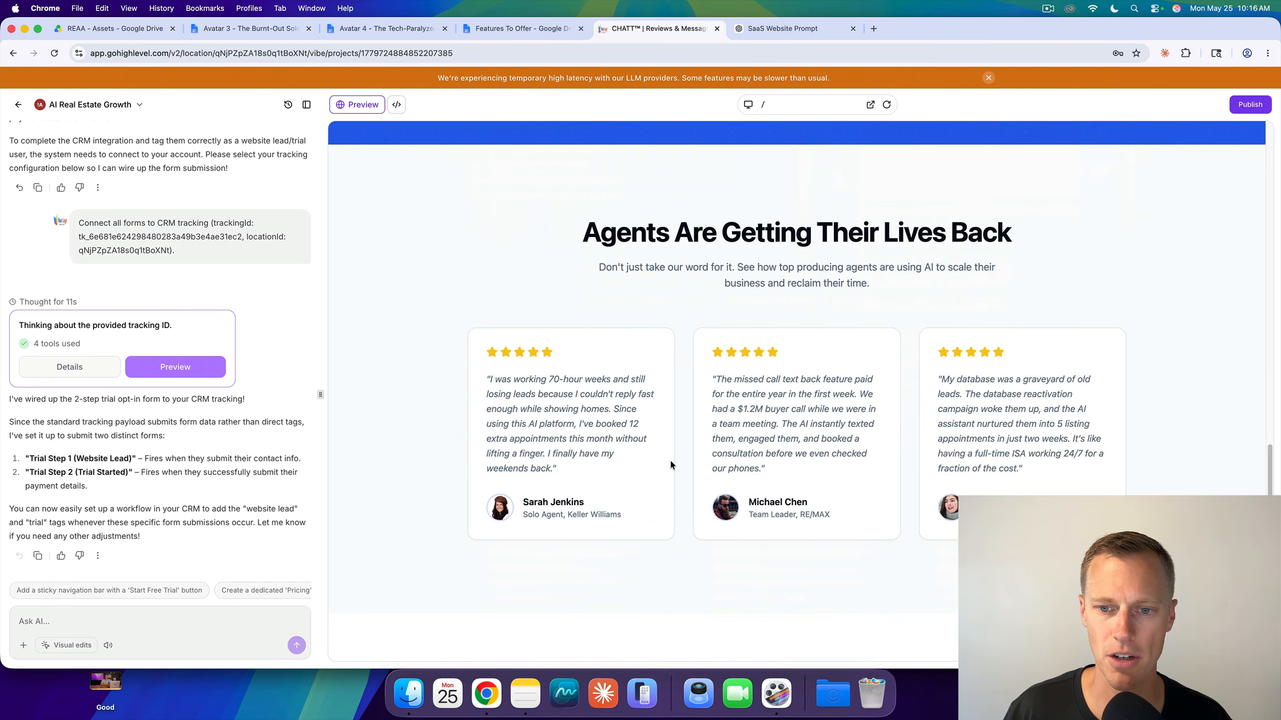
{"action": "scroll", "coordinate": [670, 463], "scroll_direction": "down", "scroll_amount": 8}
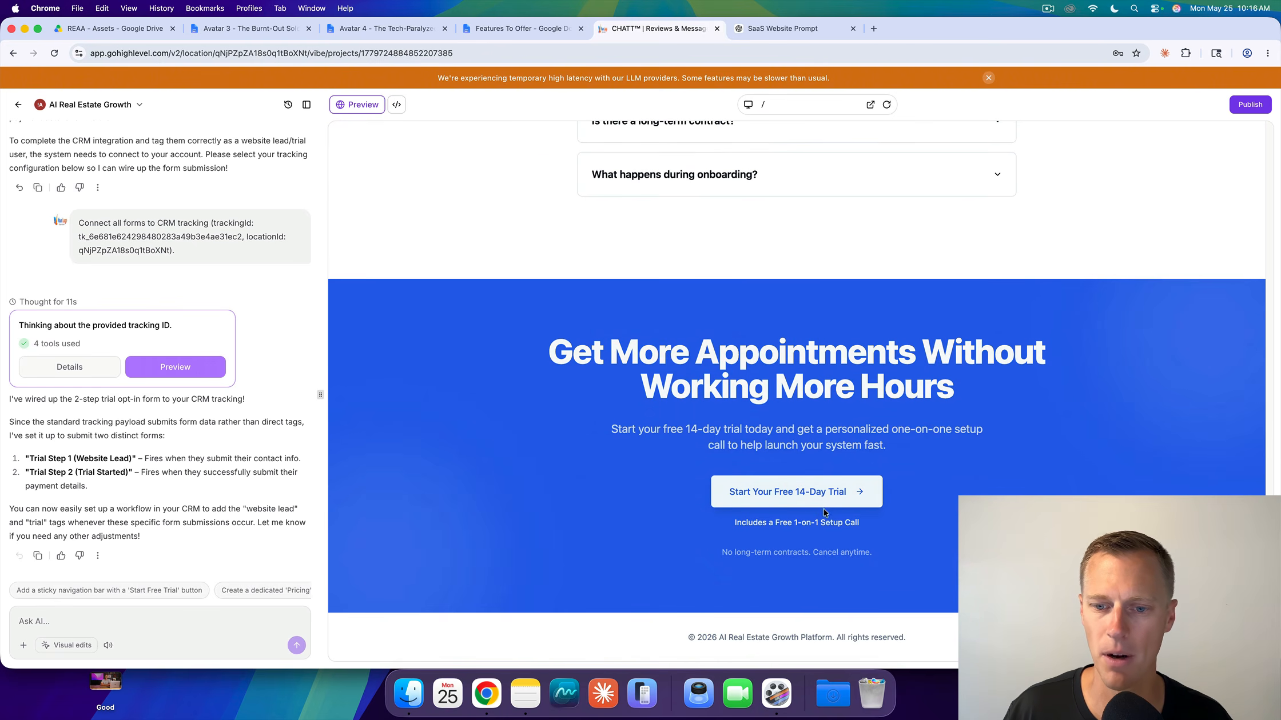
{"action": "scroll", "coordinate": [817, 509], "scroll_direction": "up", "scroll_amount": 10}
{"action": "scroll", "coordinate": [811, 518], "scroll_direction": "up", "scroll_amount": 10}
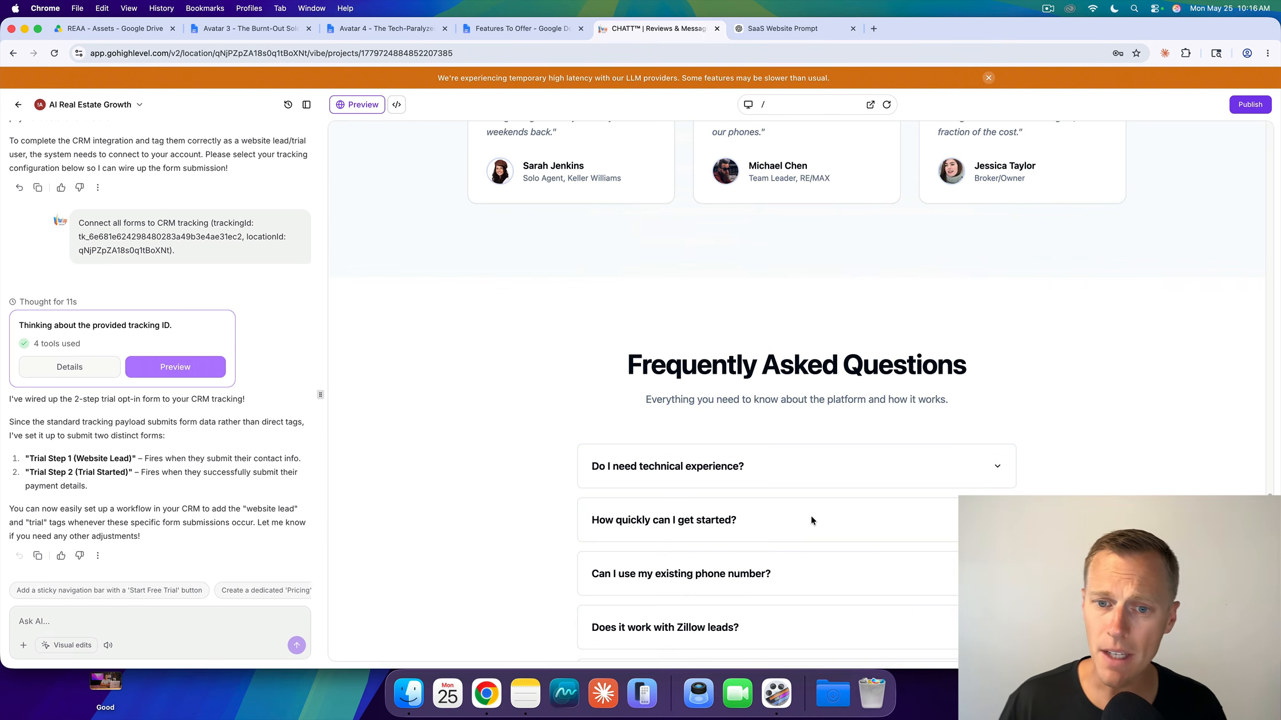
{"action": "scroll", "coordinate": [811, 519], "scroll_direction": "up", "scroll_amount": 12}
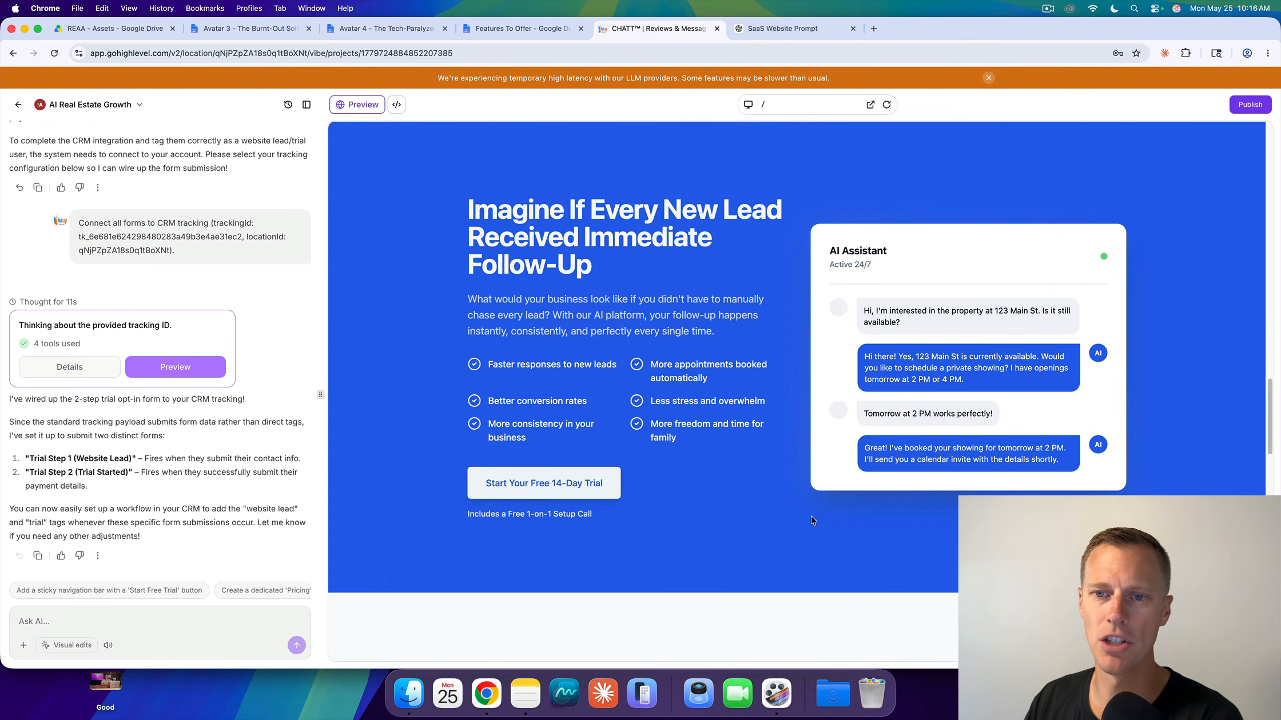
{"action": "scroll", "coordinate": [812, 519], "scroll_direction": "up", "scroll_amount": 8}
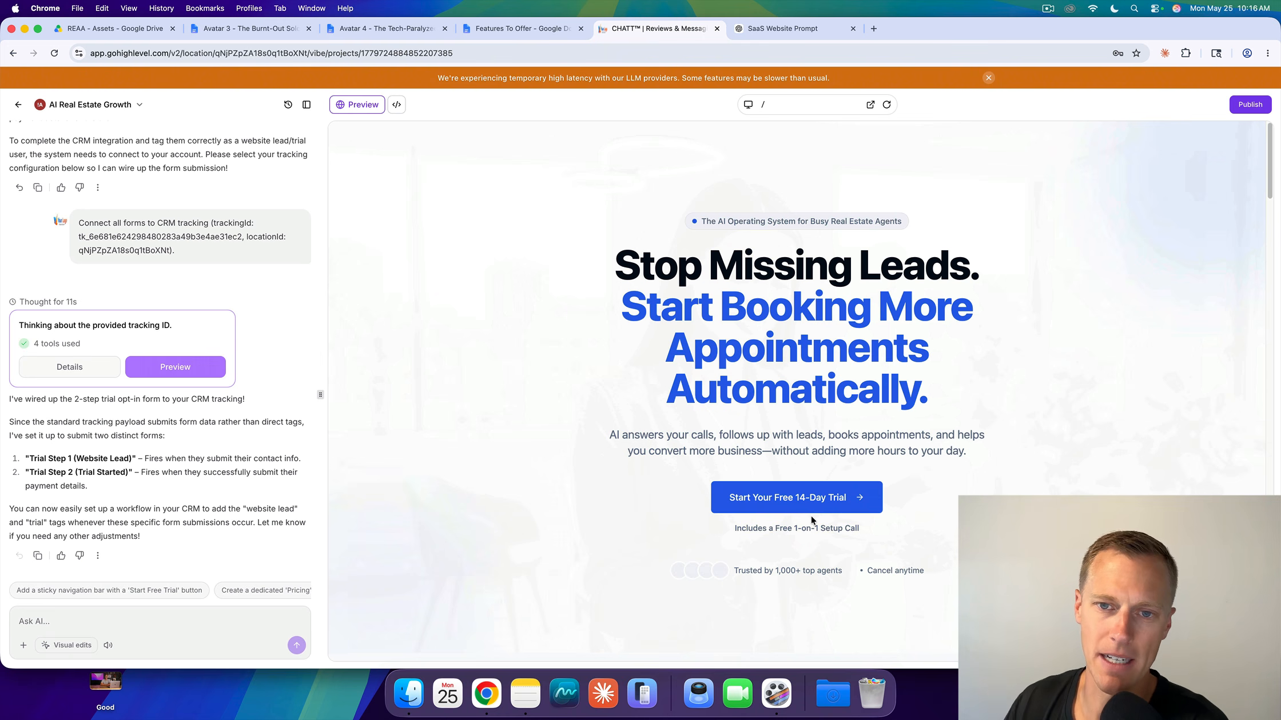
{"action": "scroll", "coordinate": [811, 520], "scroll_direction": "down", "scroll_amount": 10}
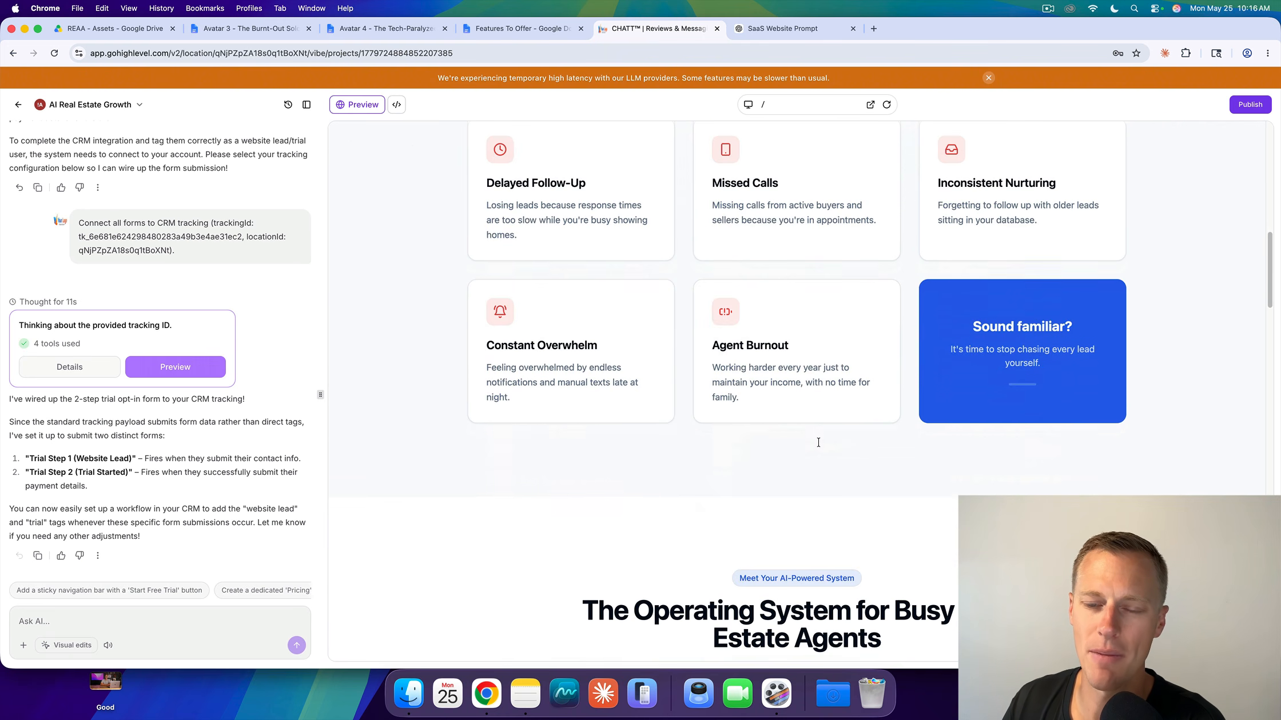
{"action": "scroll", "coordinate": [818, 443], "scroll_direction": "down", "scroll_amount": 10}
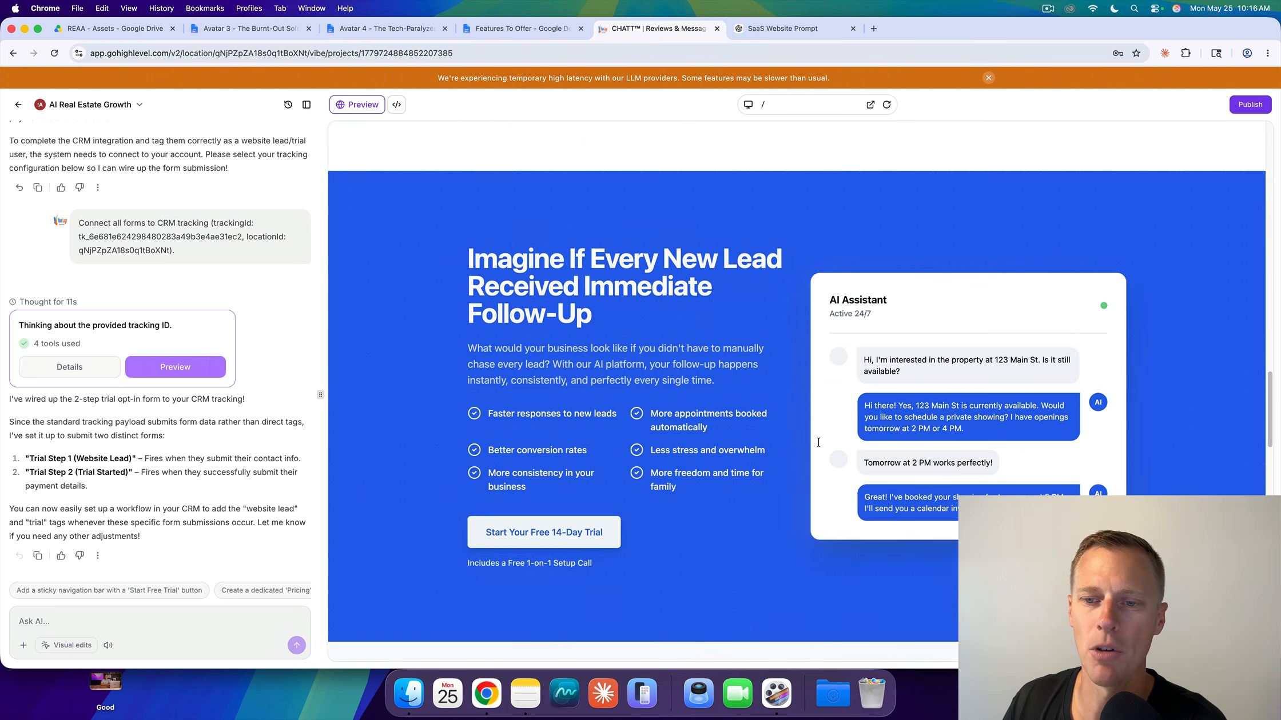
{"action": "scroll", "coordinate": [818, 442], "scroll_direction": "down", "scroll_amount": 1}
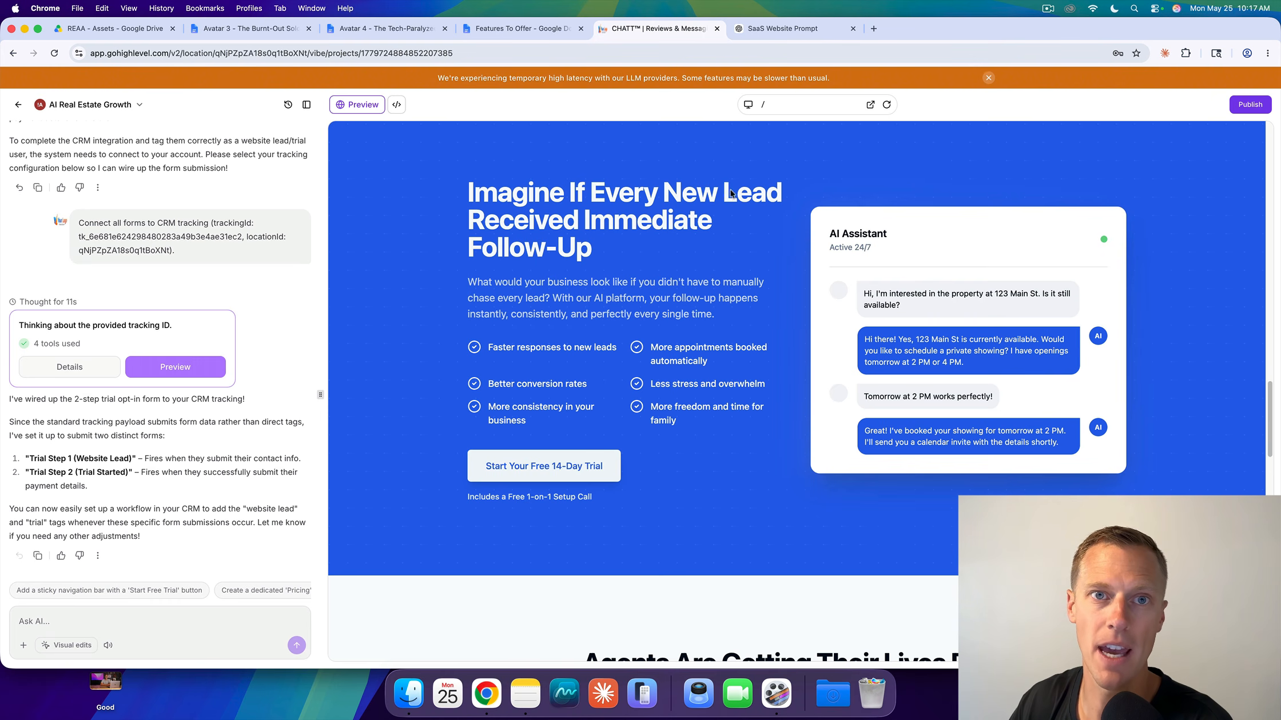
Switch to the Features To Offer document and highlight 'Getting more leads' under Biggest Obstacles to Overcome
{"action": "left_click", "coordinate": [521, 28]}
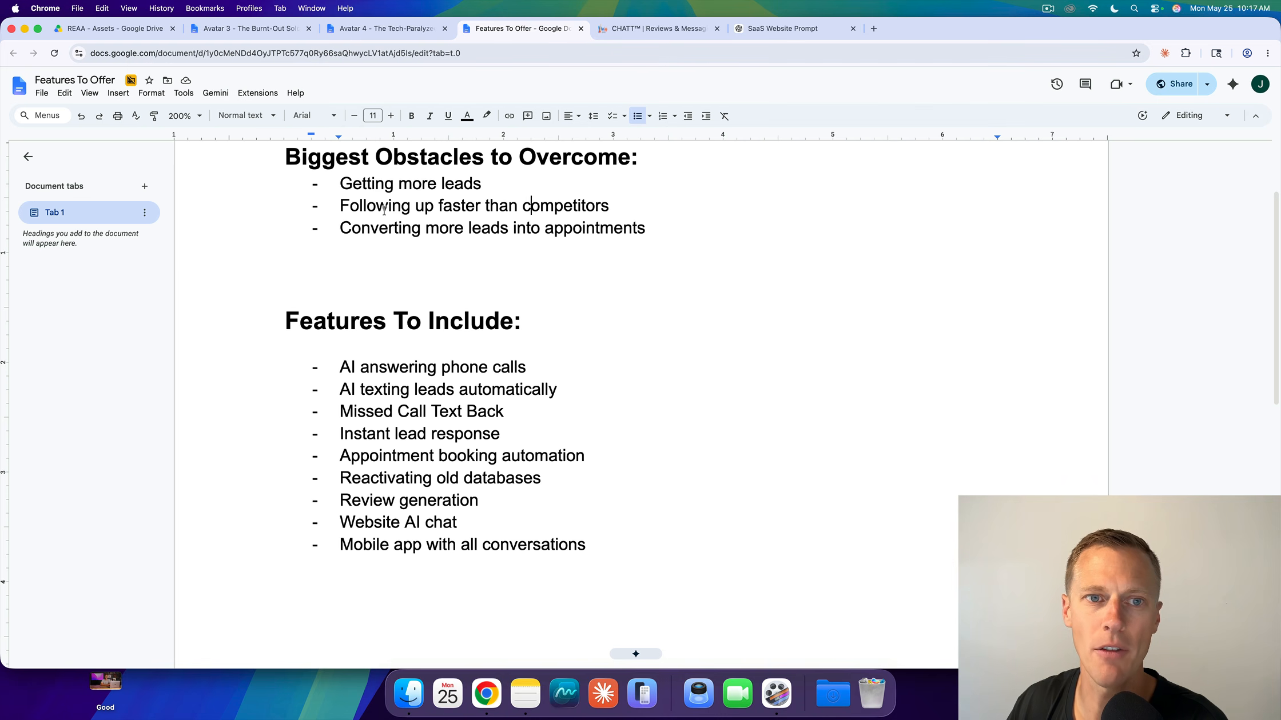
{"action": "scroll", "coordinate": [398, 218], "scroll_direction": "up", "scroll_amount": 2}
{"action": "left_click_drag", "start_coordinate": [339, 246], "coordinate": [490, 246]}
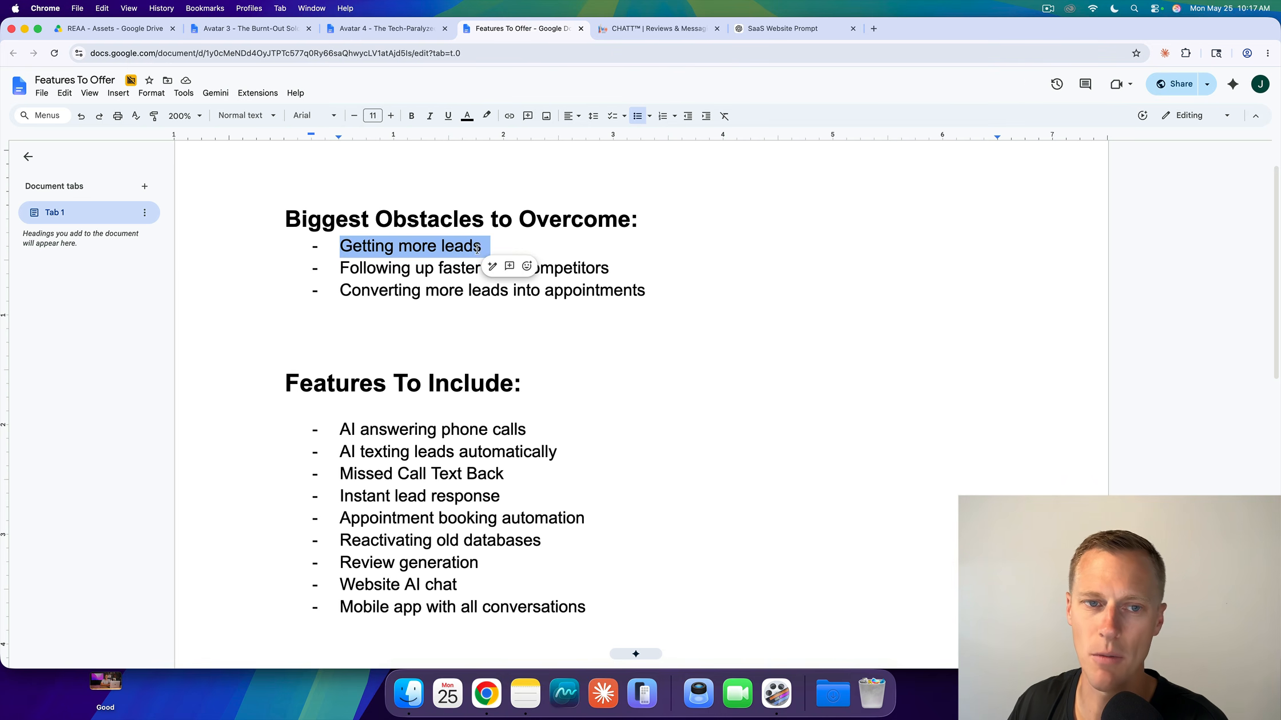
Copy the three obstacles and ask the AI for three sections diving deeper into getting more leads, following up faster than competitors and converting leads into appointments
{"action": "left_click", "coordinate": [375, 272]}
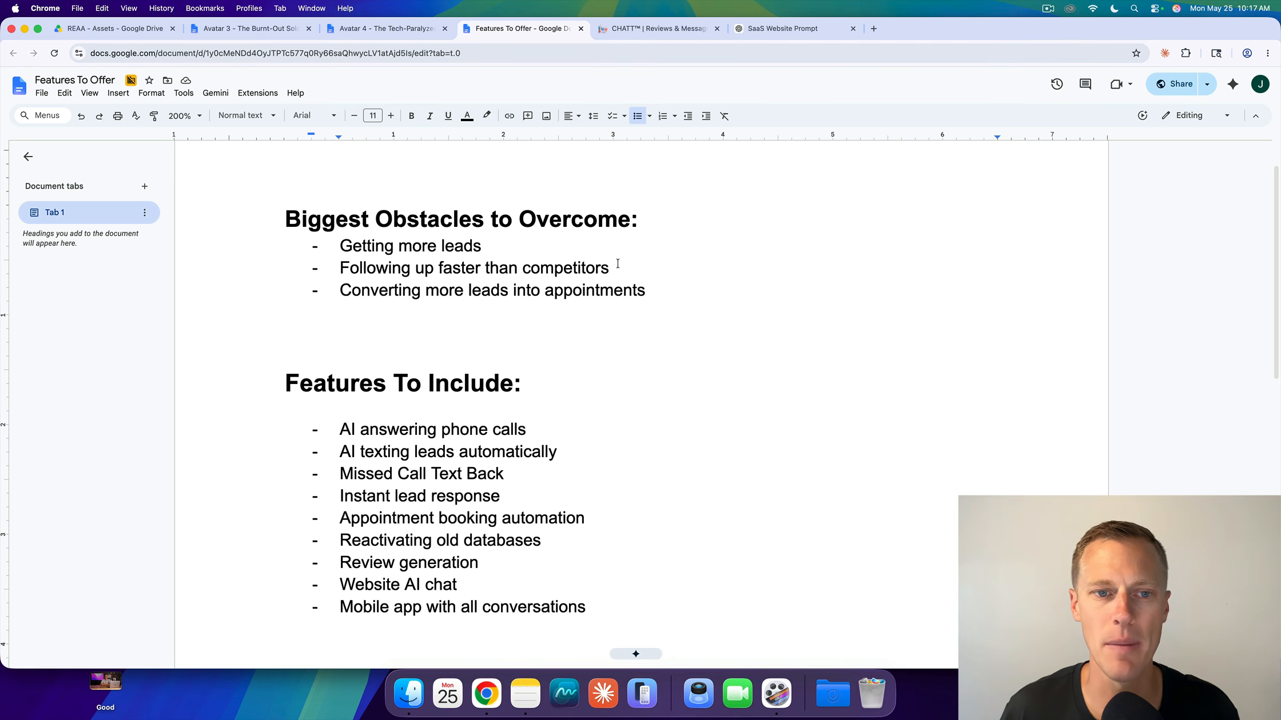
{"action": "left_click_drag", "start_coordinate": [655, 294], "coordinate": [340, 246]}
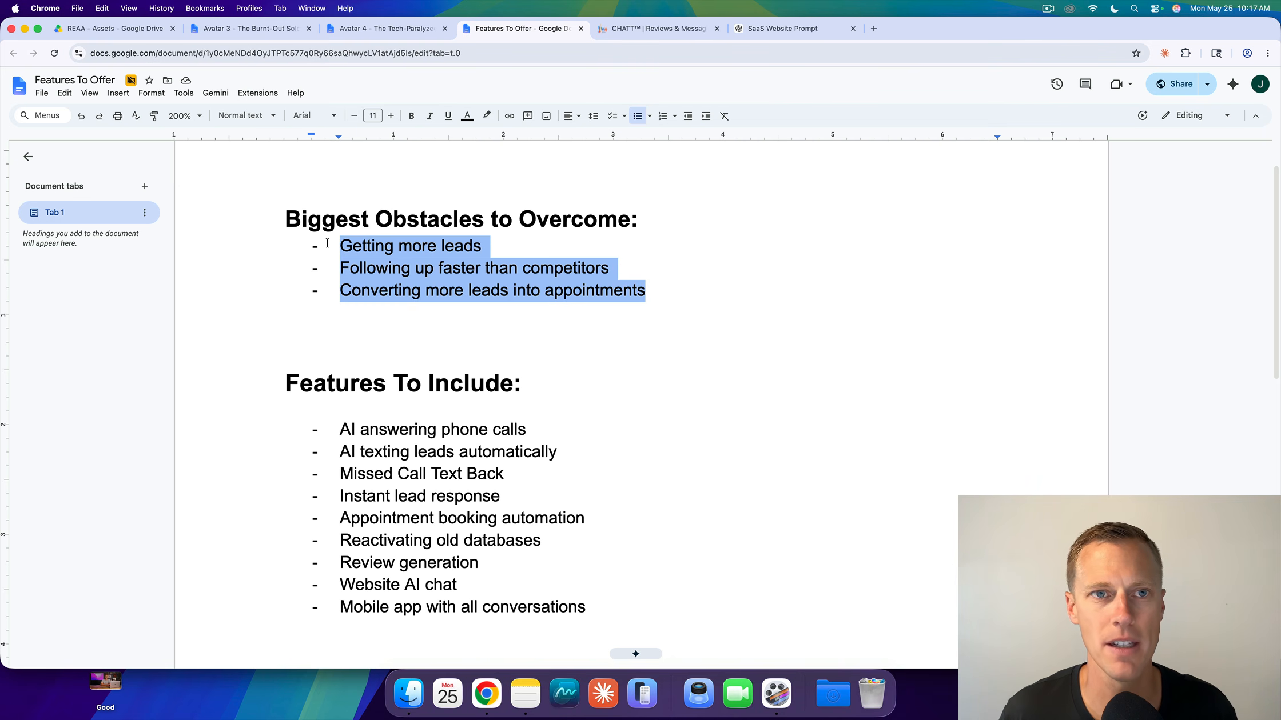
{"action": "left_click", "coordinate": [655, 32]}
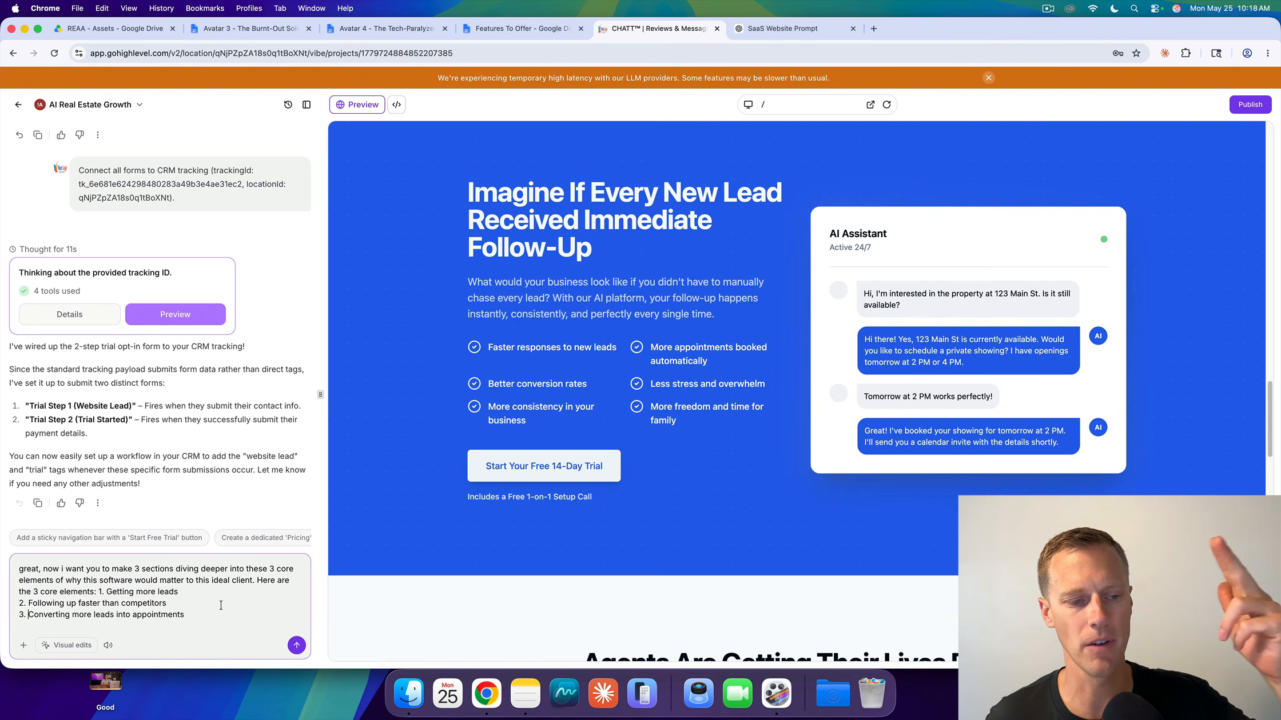
{"action": "left_click", "coordinate": [297, 645]}
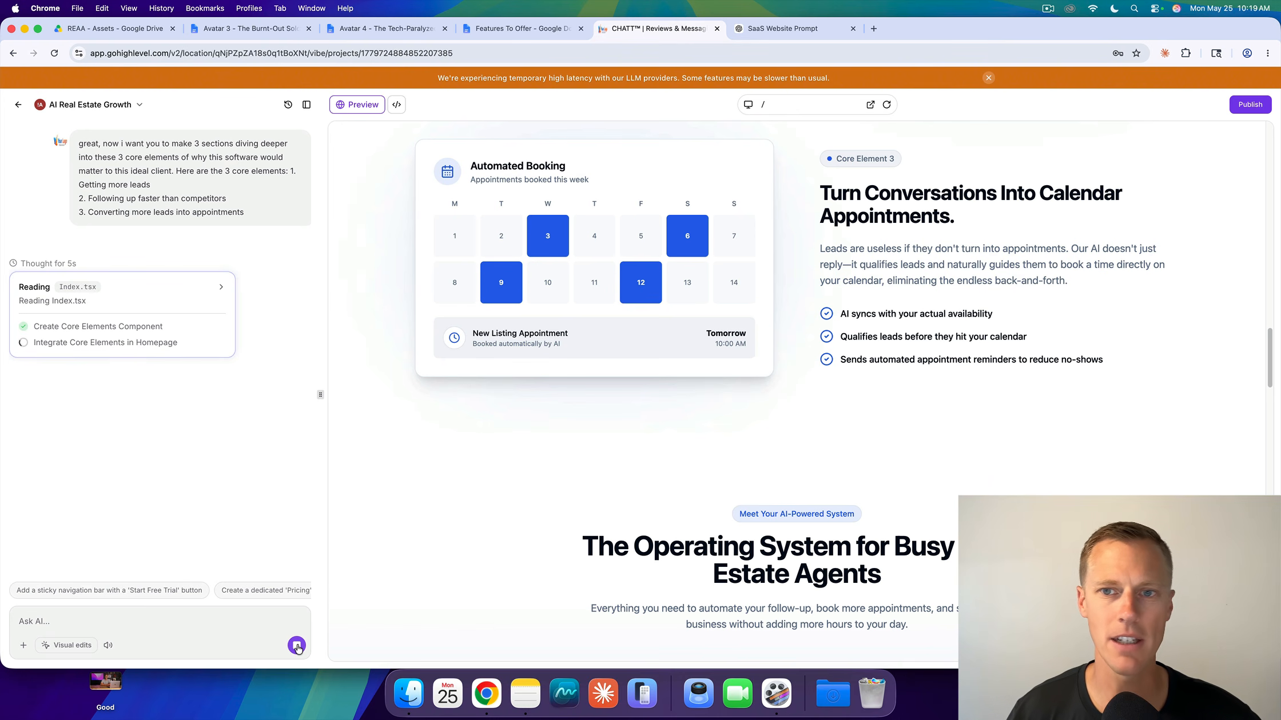
Review the new lead capture, speed-to-lead and automated booking sections in the preview, including the badge above each heading
{"action": "scroll", "coordinate": [791, 412], "scroll_direction": "up", "scroll_amount": 3}
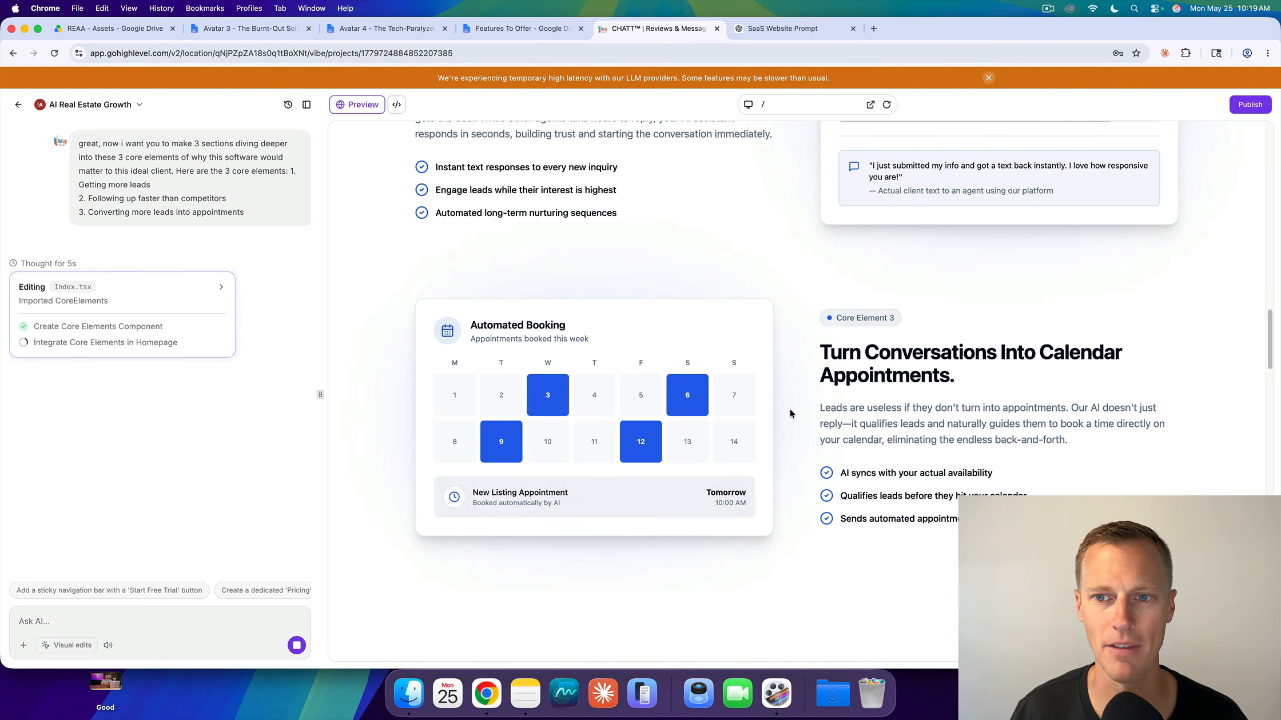
{"action": "scroll", "coordinate": [790, 410], "scroll_direction": "up", "scroll_amount": 3}
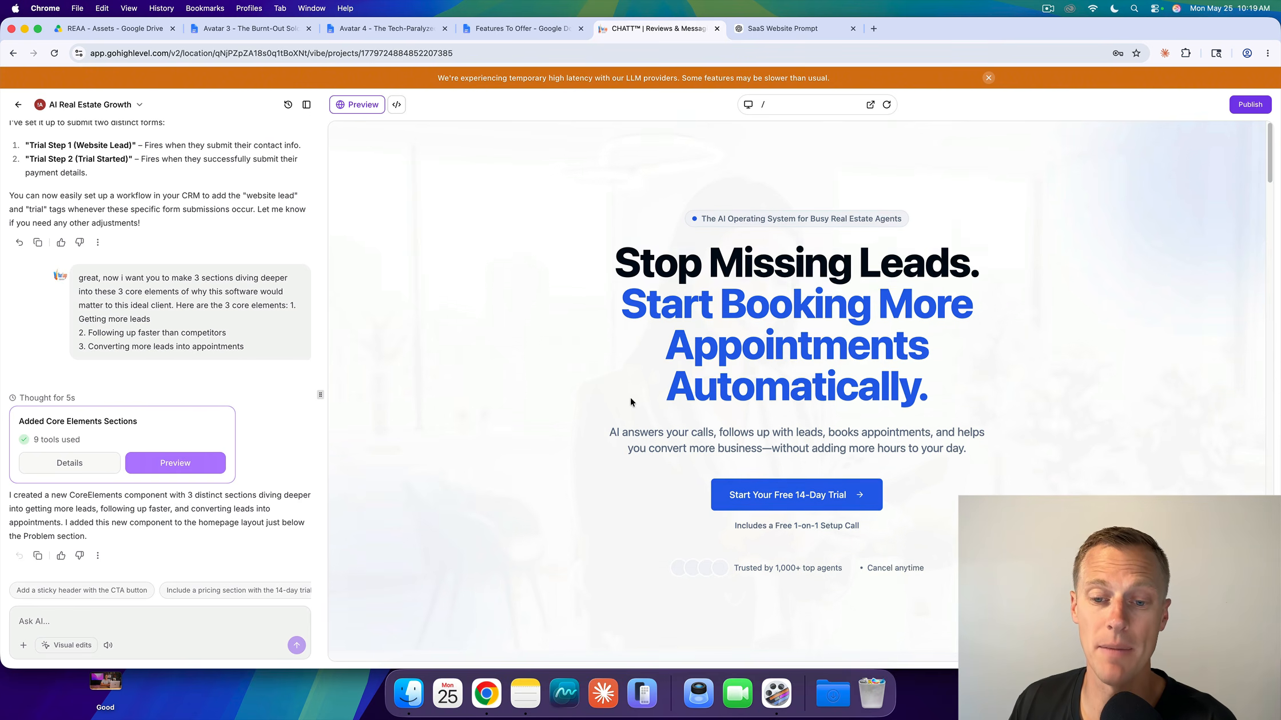
{"action": "scroll", "coordinate": [630, 402], "scroll_direction": "down", "scroll_amount": 15}
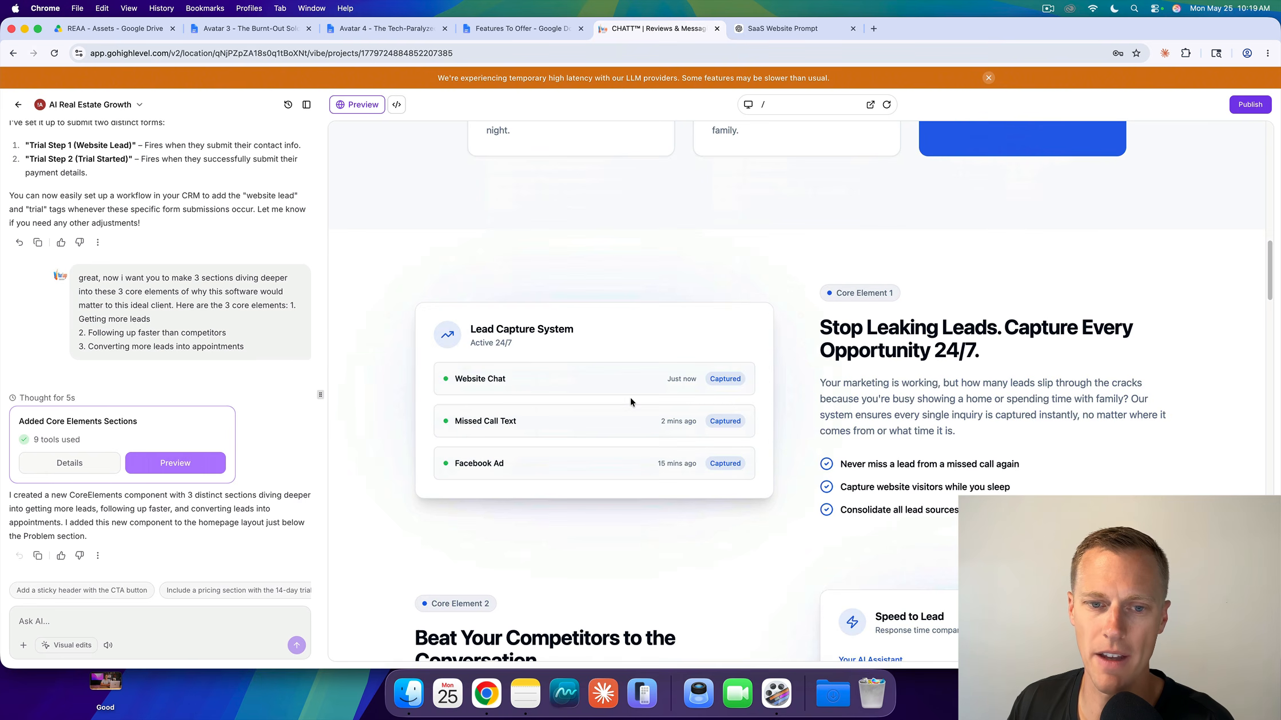
{"action": "left_click_drag", "start_coordinate": [854, 291], "coordinate": [896, 291]}
{"action": "left_click", "coordinate": [899, 291]}
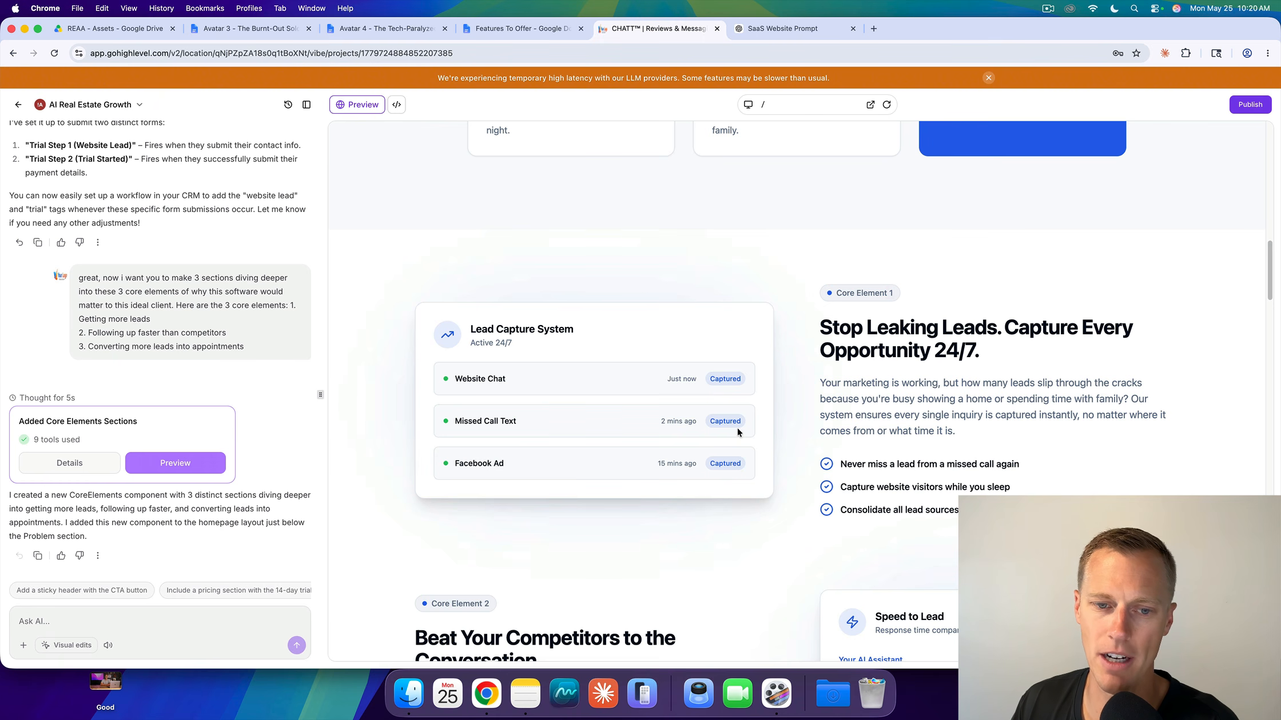
{"action": "scroll", "coordinate": [678, 387], "scroll_direction": "down", "scroll_amount": 5}
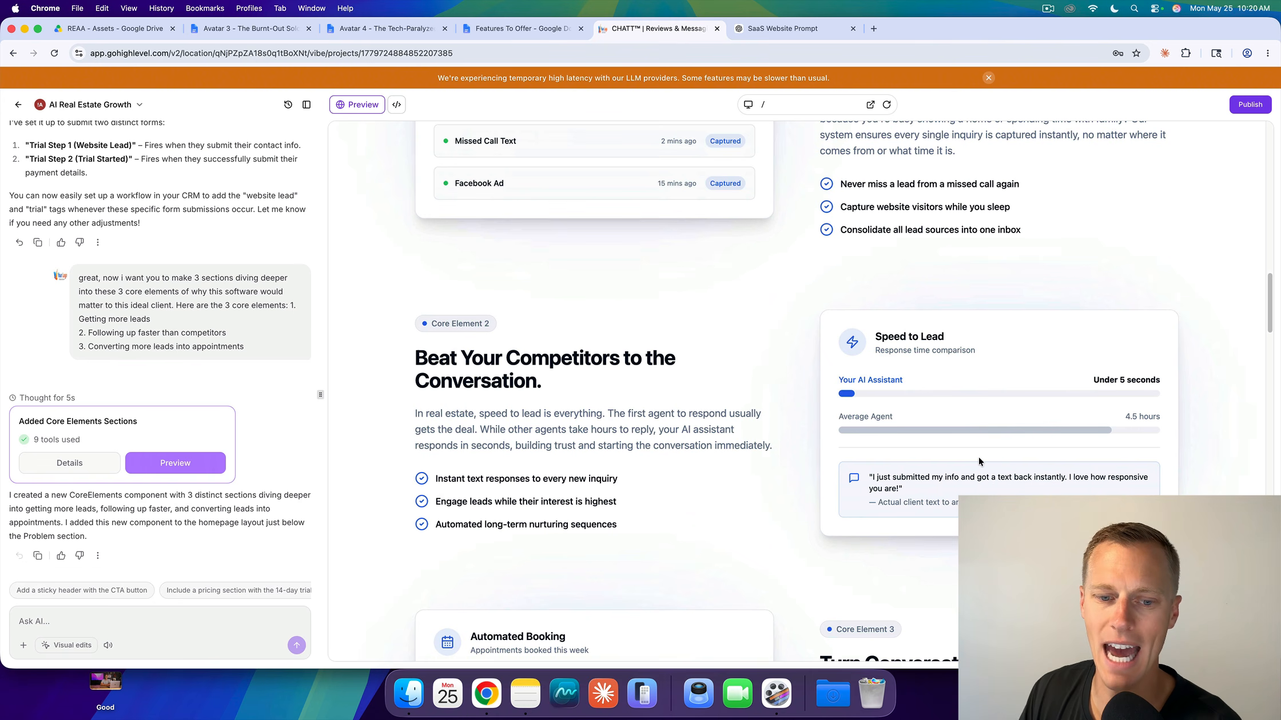
{"action": "scroll", "coordinate": [979, 460], "scroll_direction": "down", "scroll_amount": 4}
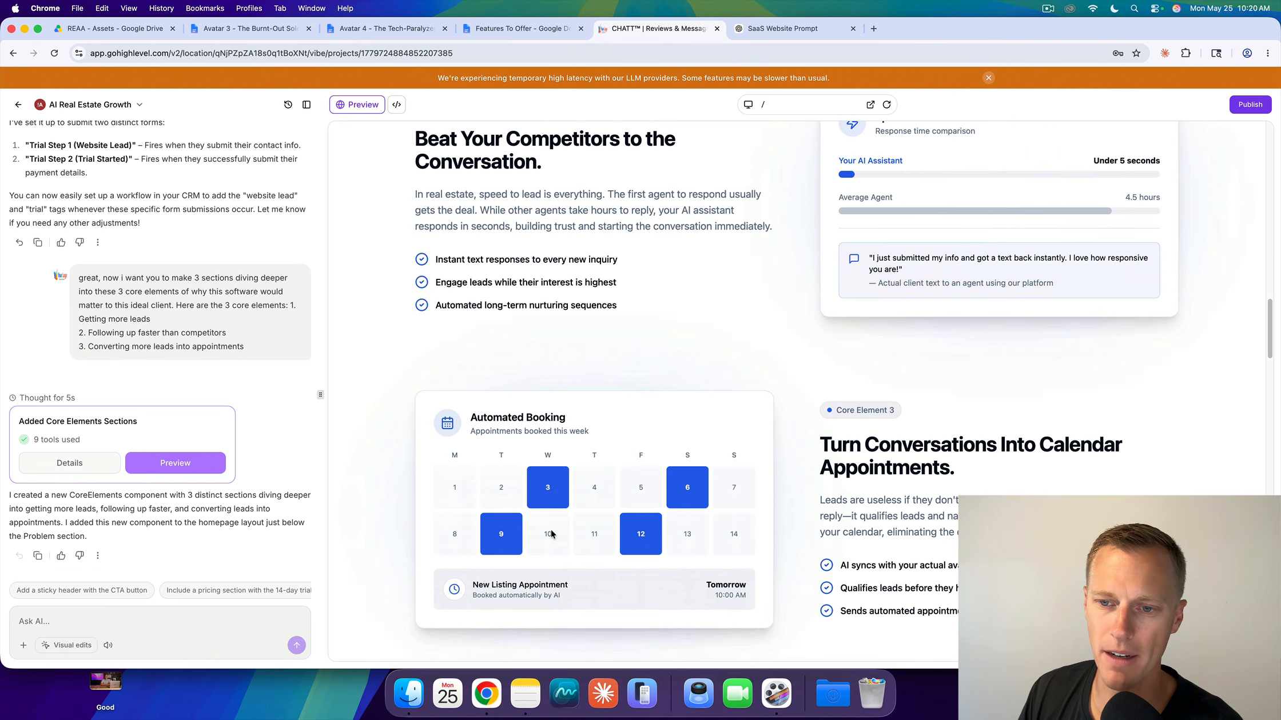
{"action": "scroll", "coordinate": [1083, 446], "scroll_direction": "down", "scroll_amount": 1}
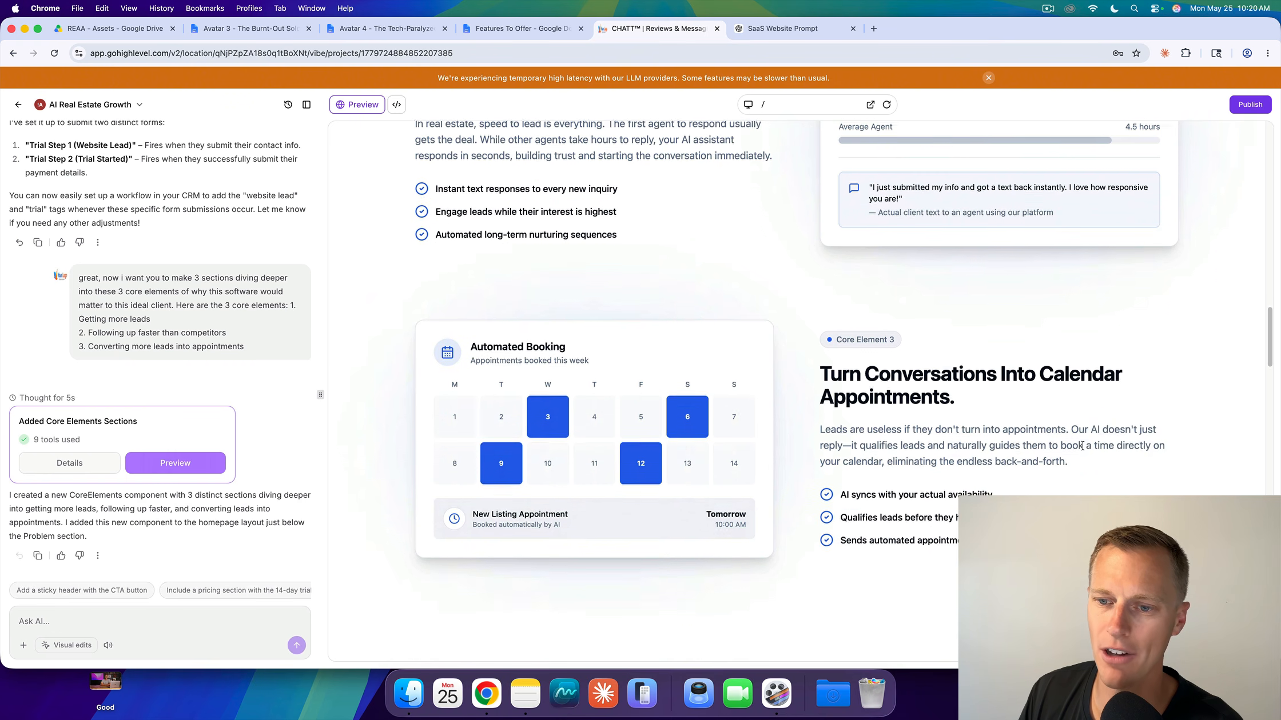
{"action": "scroll", "coordinate": [1082, 446], "scroll_direction": "down", "scroll_amount": 5}
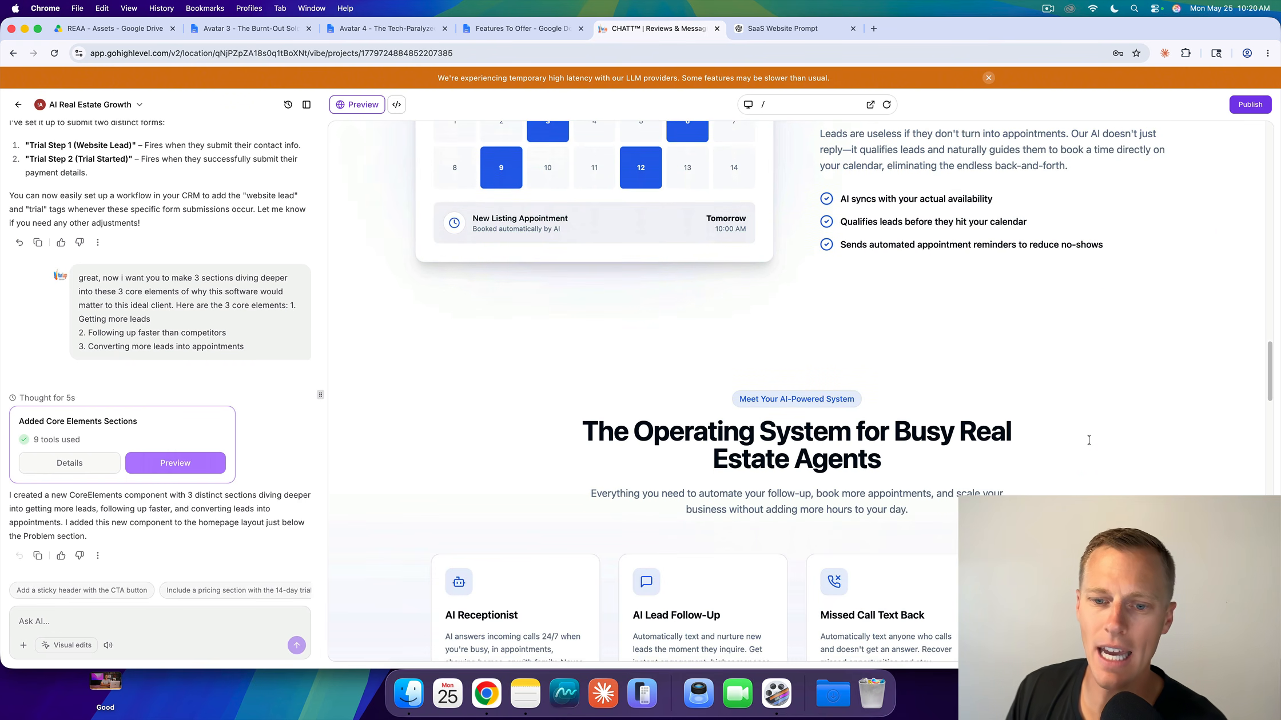
{"action": "scroll", "coordinate": [1088, 440], "scroll_direction": "up", "scroll_amount": 5}
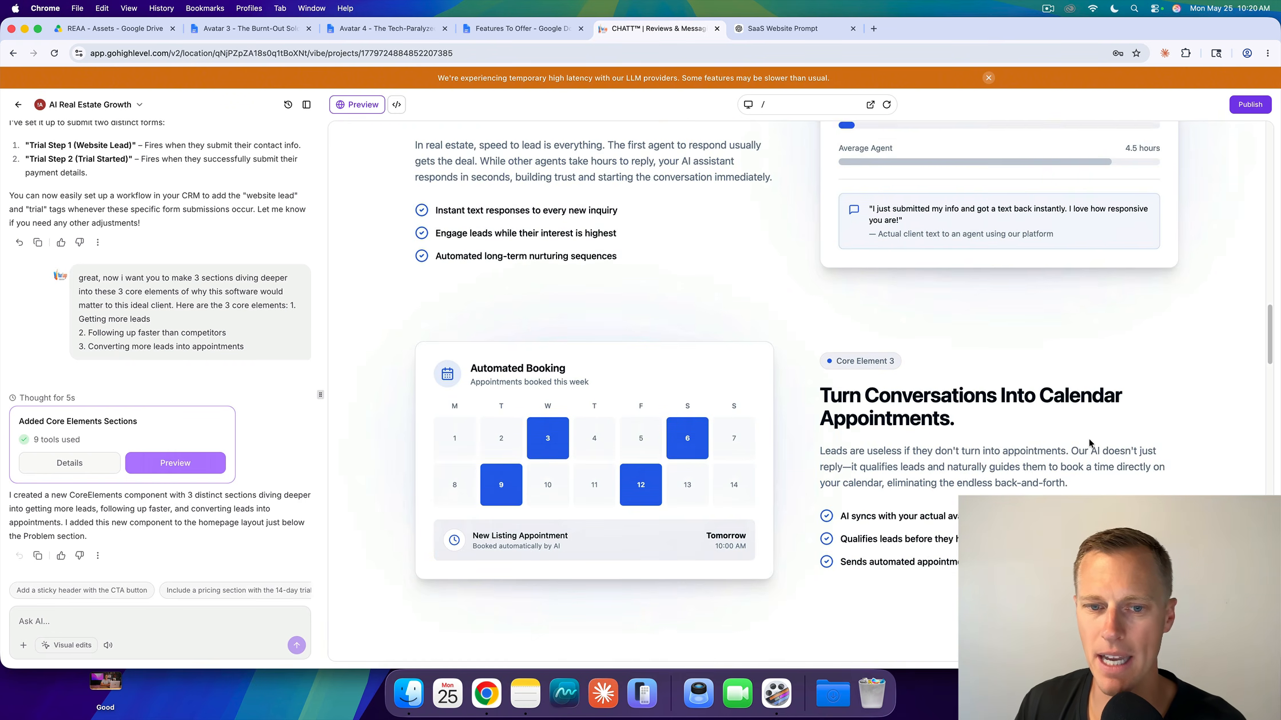
{"action": "scroll", "coordinate": [1088, 438], "scroll_direction": "up", "scroll_amount": 4}
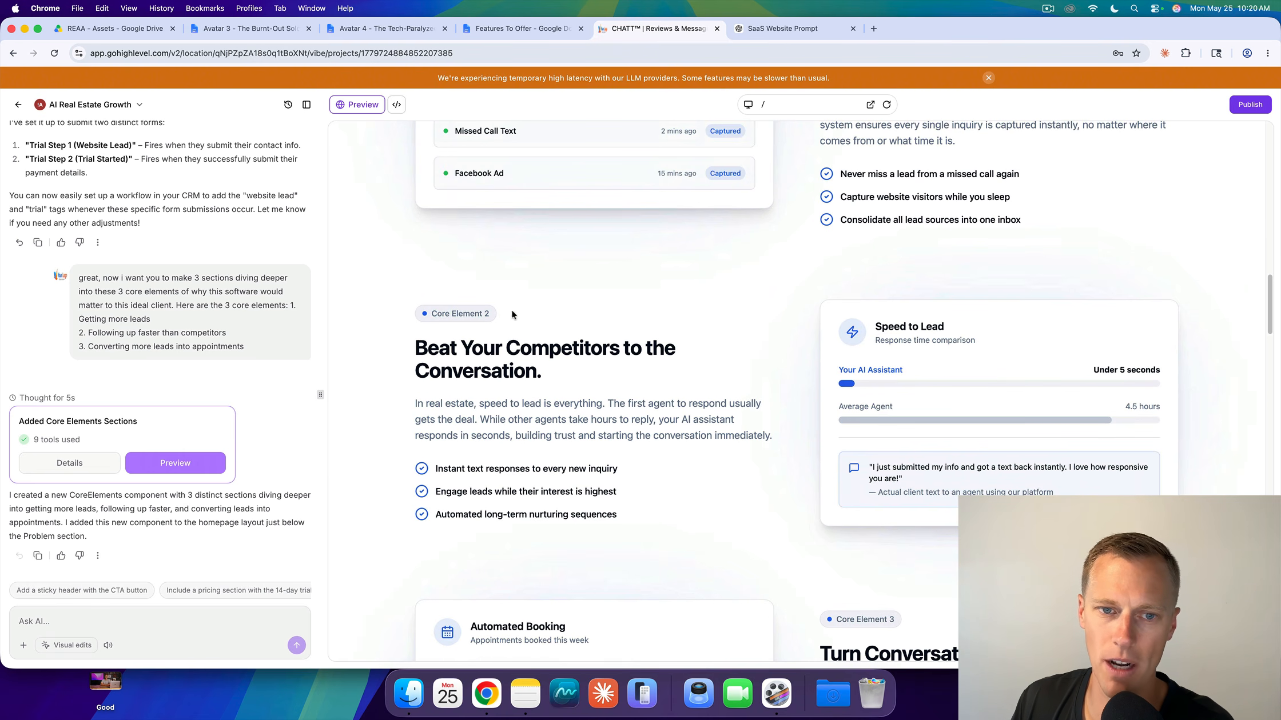
{"action": "scroll", "coordinate": [692, 367], "scroll_direction": "up", "scroll_amount": 3}
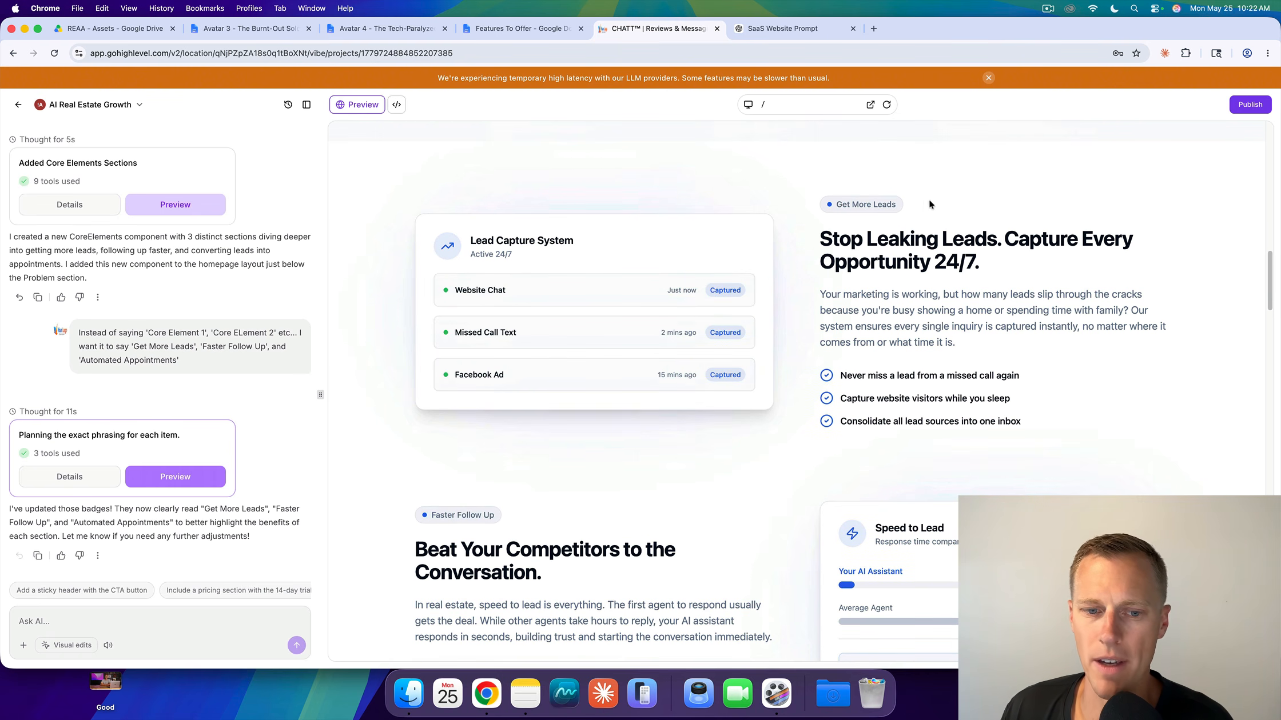
{"action": "scroll", "coordinate": [563, 453], "scroll_direction": "down", "scroll_amount": 7}
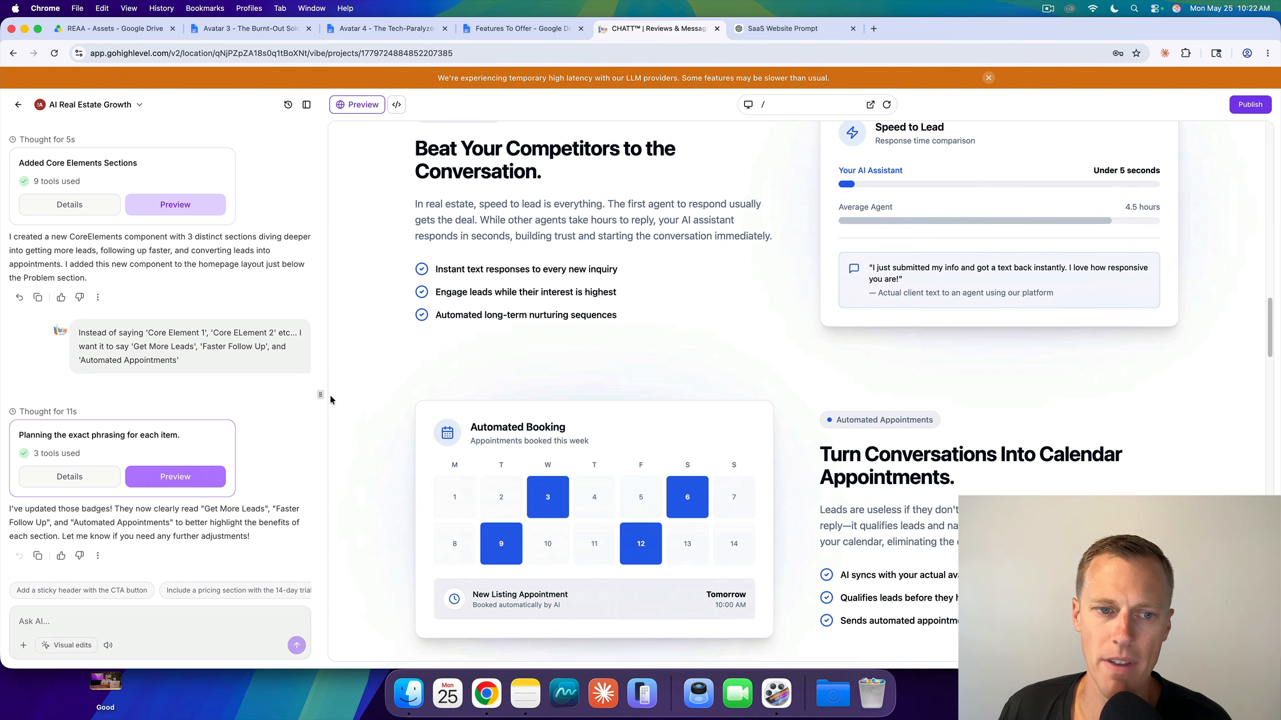
Widen the AI chat area and request a pricing section with the 14-day trial details, structured as 'Monthly vs Annual Toggle'
{"action": "left_click_drag", "start_coordinate": [320, 394], "coordinate": [418, 396]}
{"action": "left_click_drag", "start_coordinate": [472, 402], "coordinate": [512, 401]}
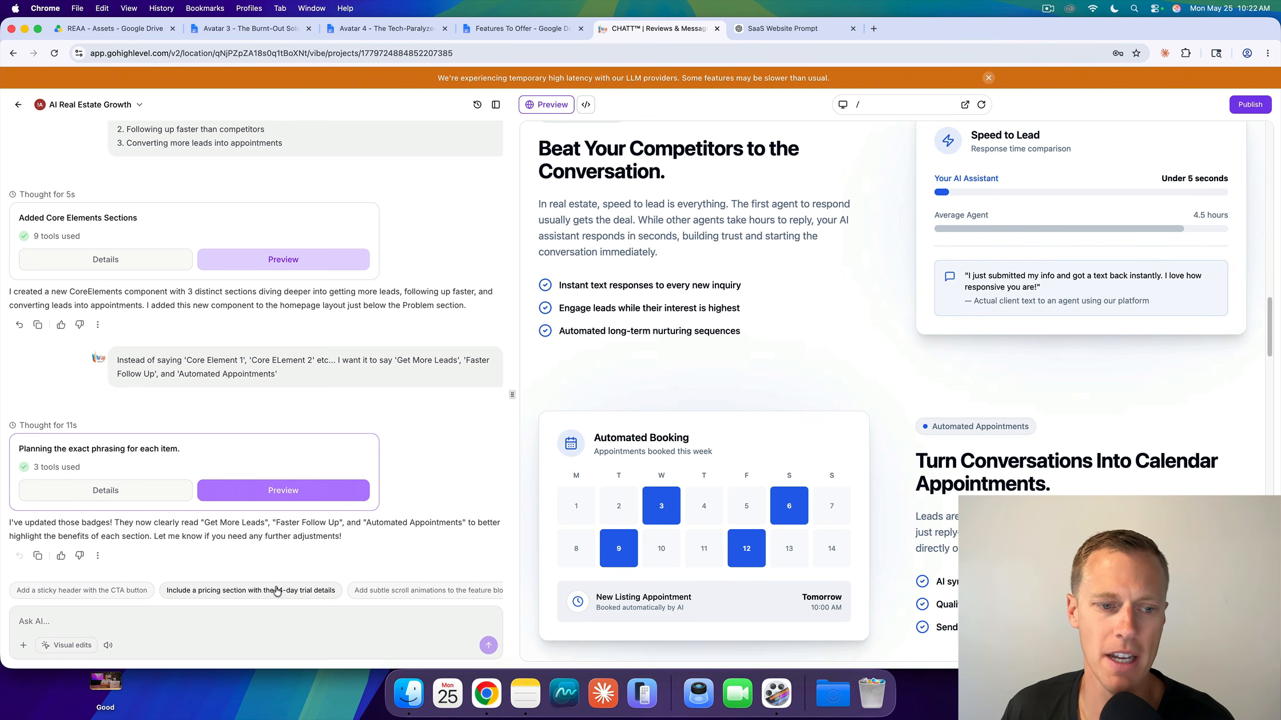
{"action": "left_click", "coordinate": [245, 591]}
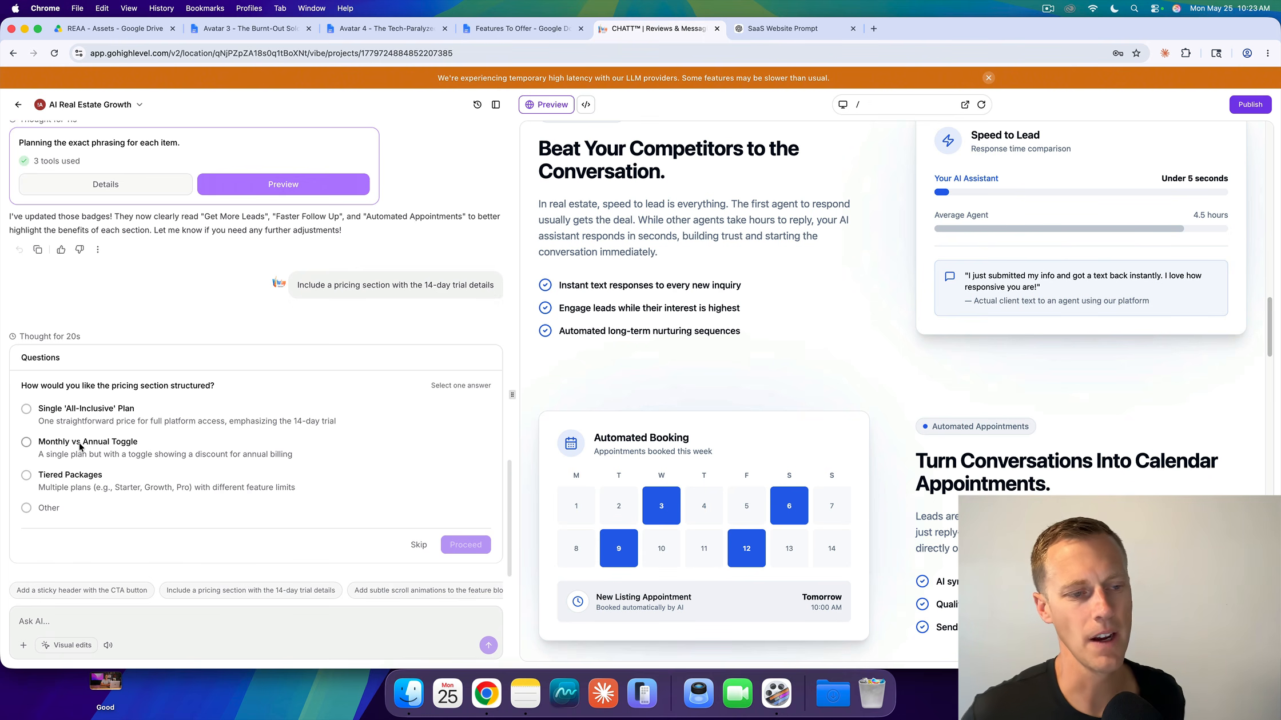
{"action": "left_click", "coordinate": [25, 443]}
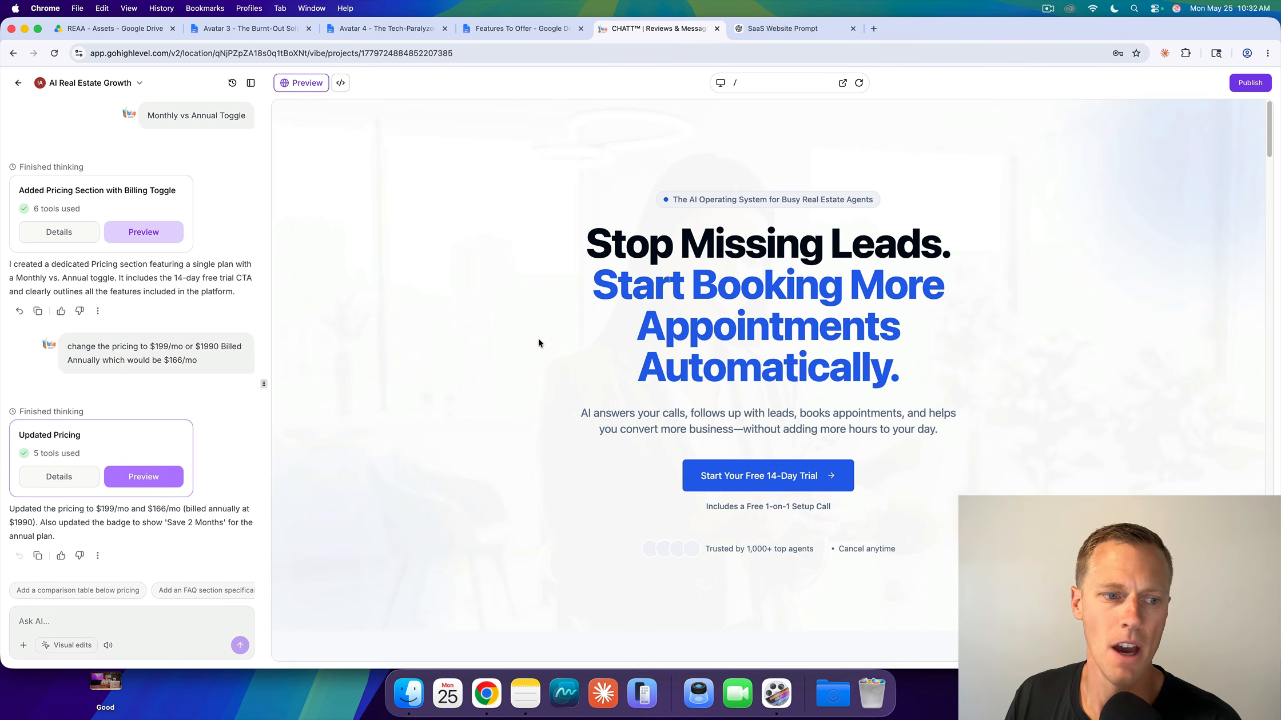
Check the Growth Platform pricing card in the preview, switching the billing toggle to monthly and back to annual
{"action": "scroll", "coordinate": [567, 350], "scroll_direction": "down", "scroll_amount": 10}
{"action": "scroll", "coordinate": [583, 352], "scroll_direction": "down", "scroll_amount": 20}
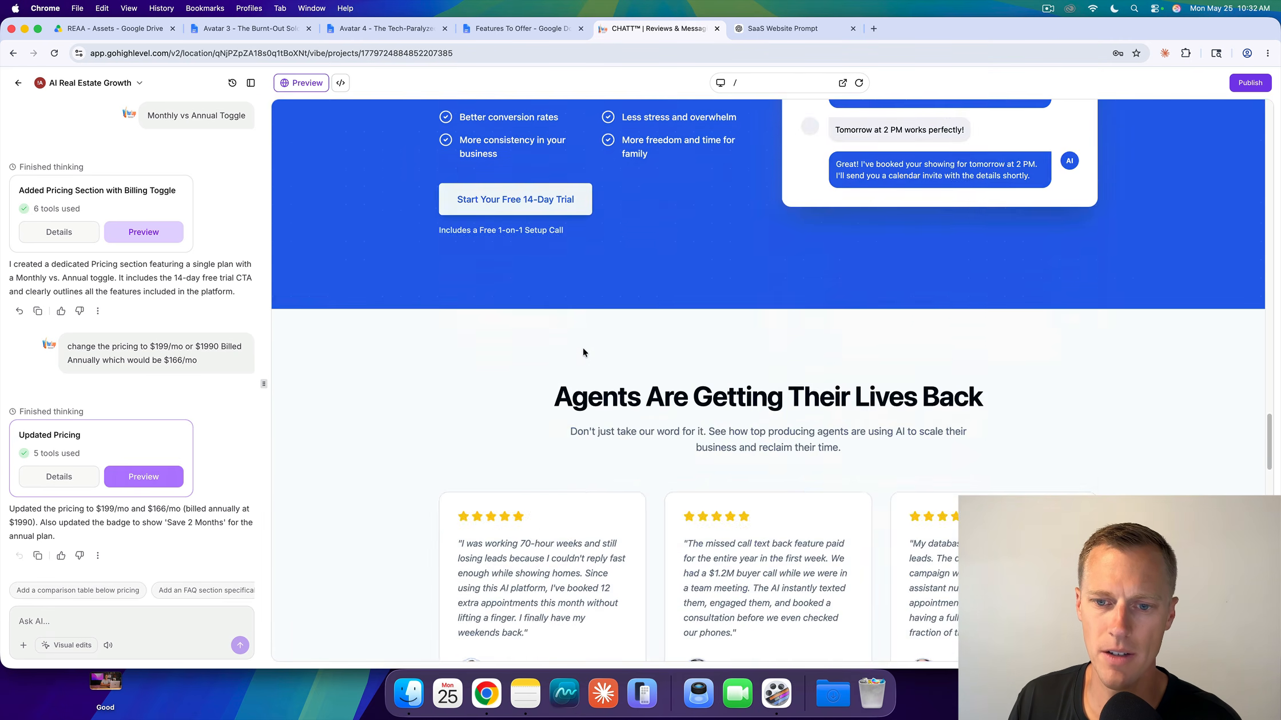
{"action": "scroll", "coordinate": [583, 352], "scroll_direction": "down", "scroll_amount": 15}
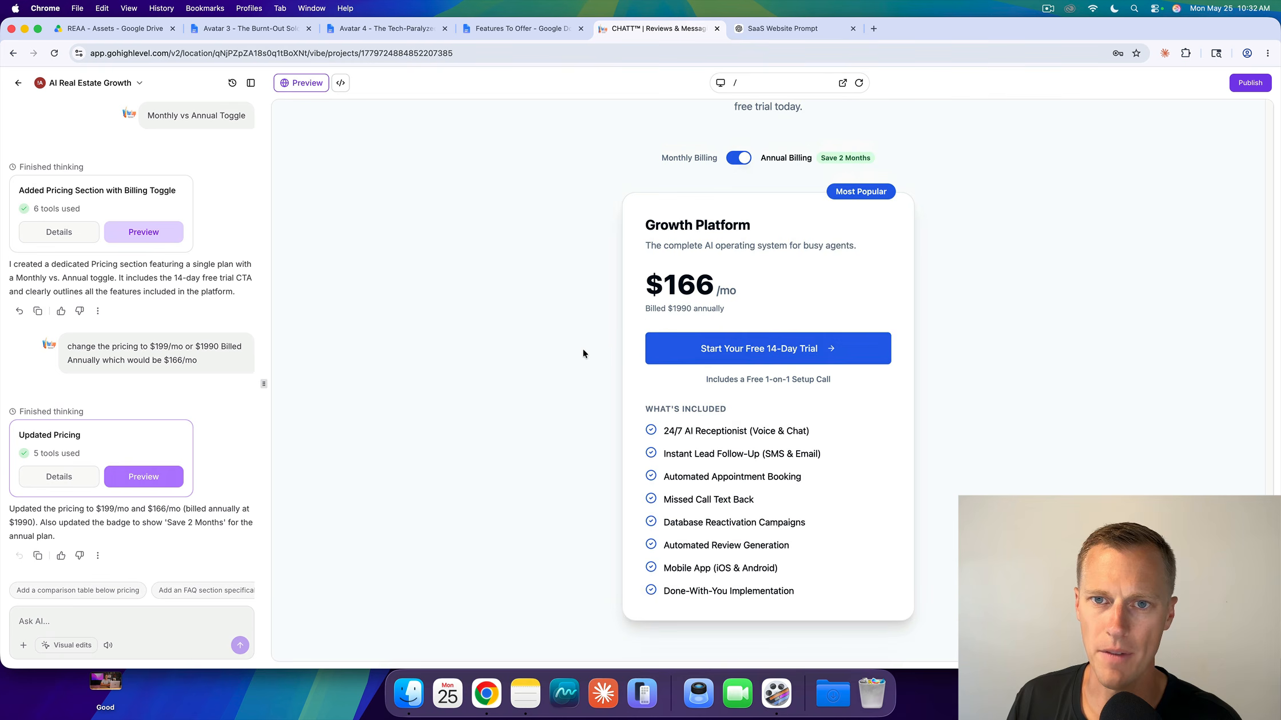
{"action": "scroll", "coordinate": [583, 354], "scroll_direction": "up", "scroll_amount": 2}
{"action": "left_click", "coordinate": [741, 187]}
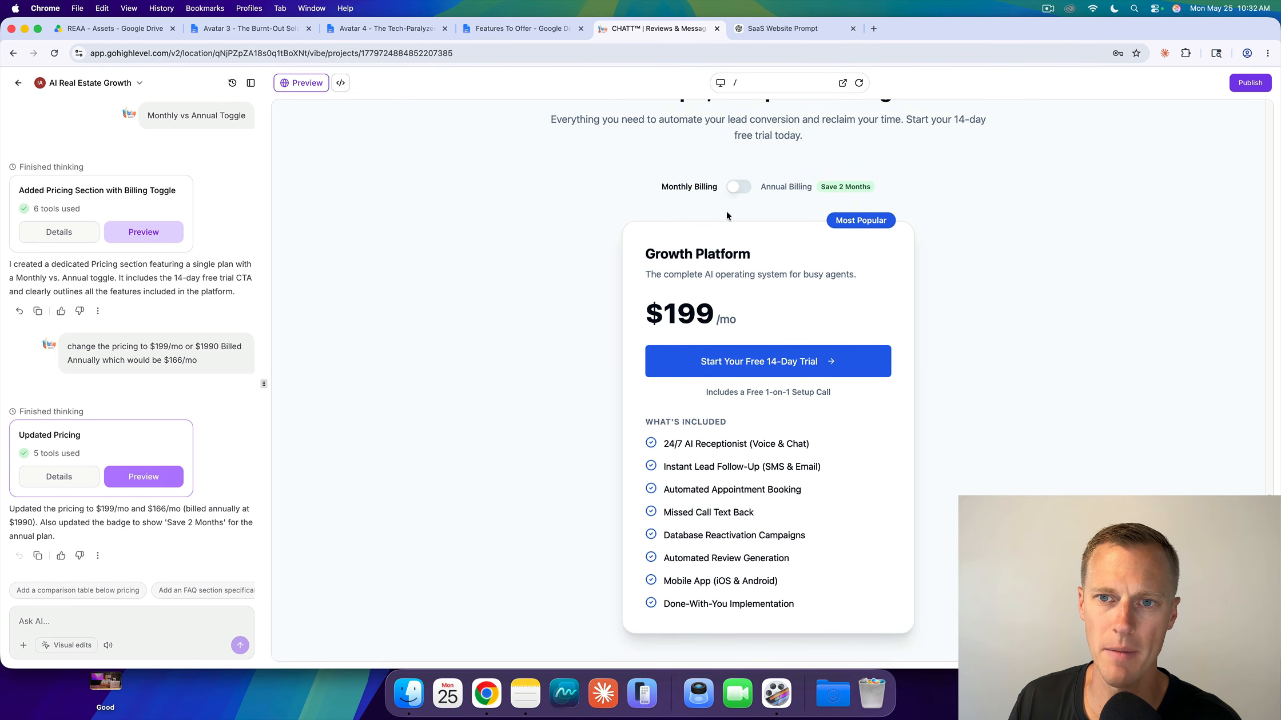
{"action": "left_click", "coordinate": [734, 191]}
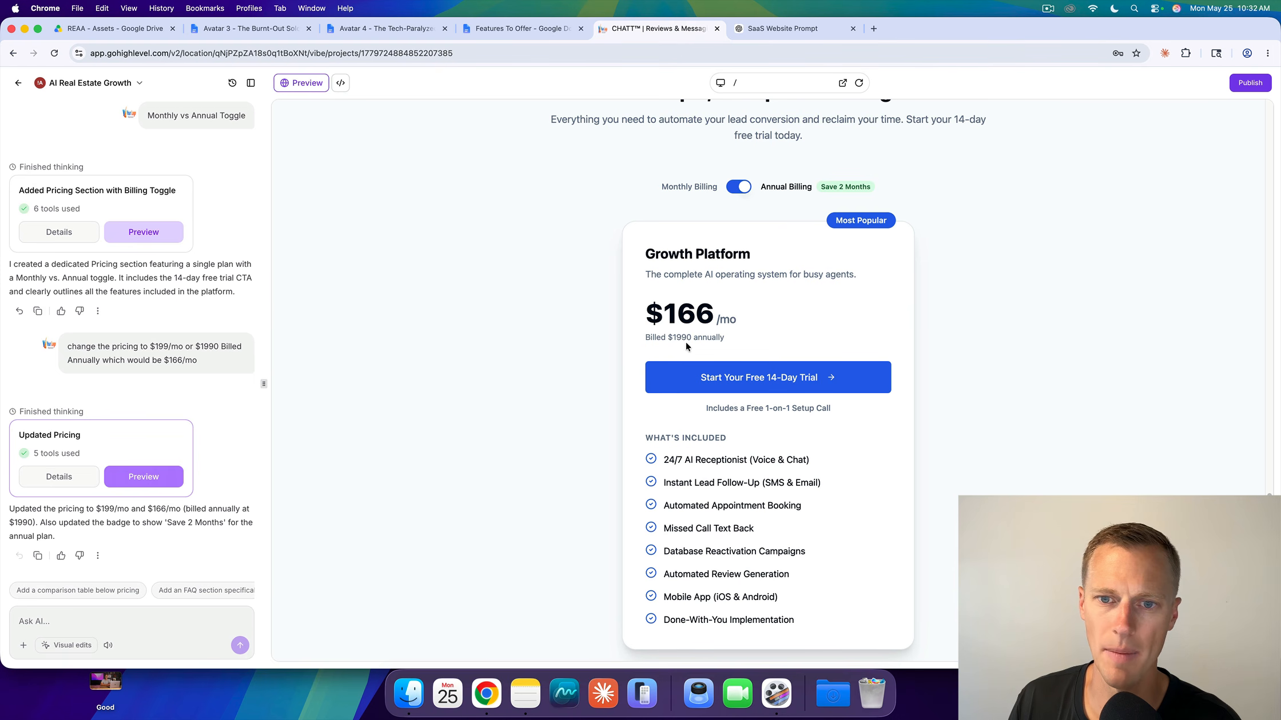